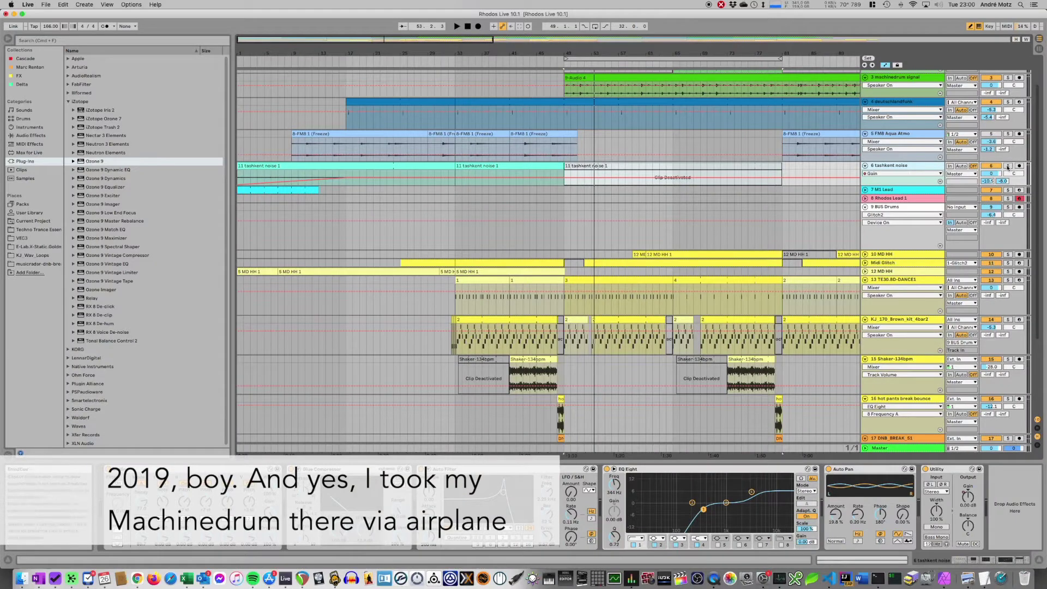
Audition the tashkent noise track soloed from bar 17, then switch to the Session mixer
{"action": "left_click", "coordinate": [1008, 167]}
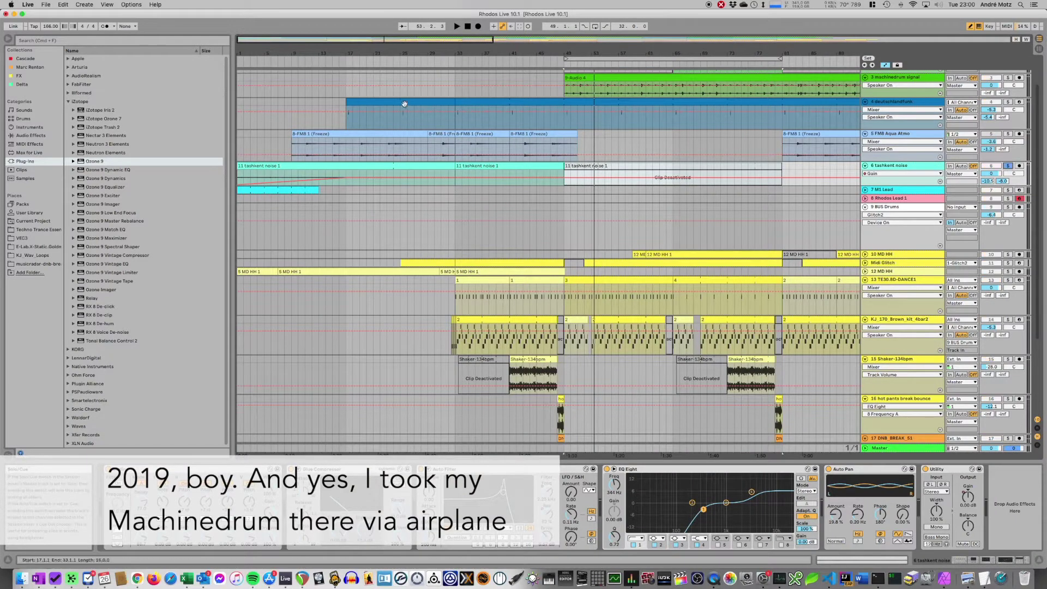
{"action": "left_click", "coordinate": [356, 61]}
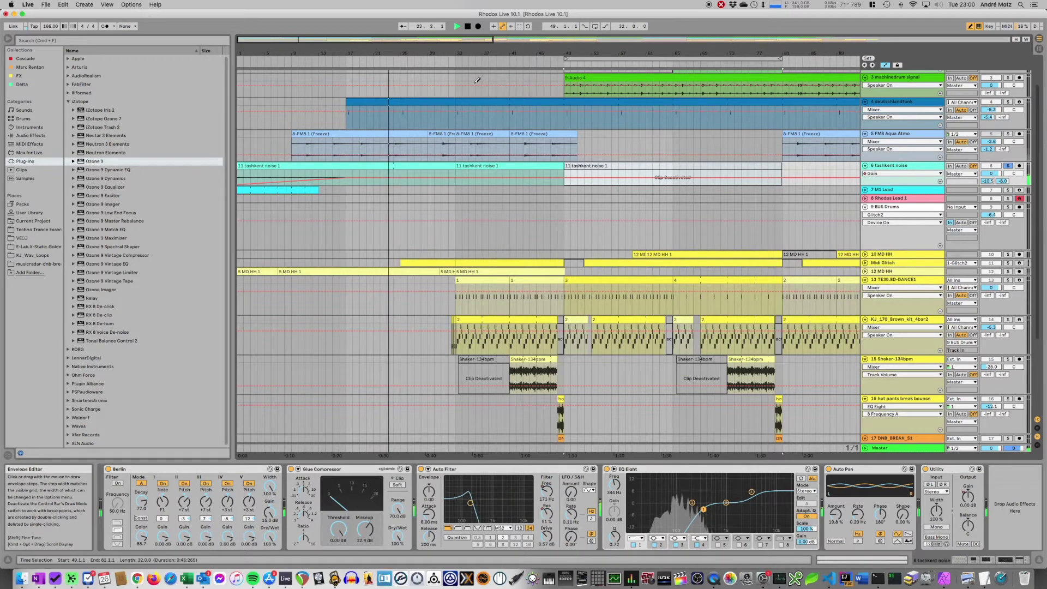
{"action": "left_click", "coordinate": [1009, 167]}
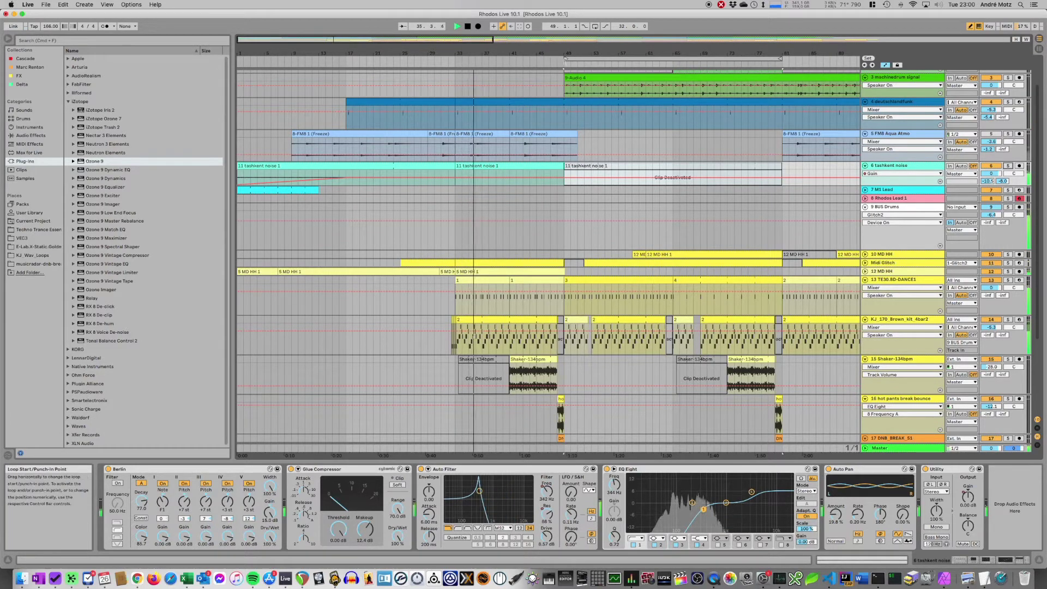
{"action": "key", "text": "space"}
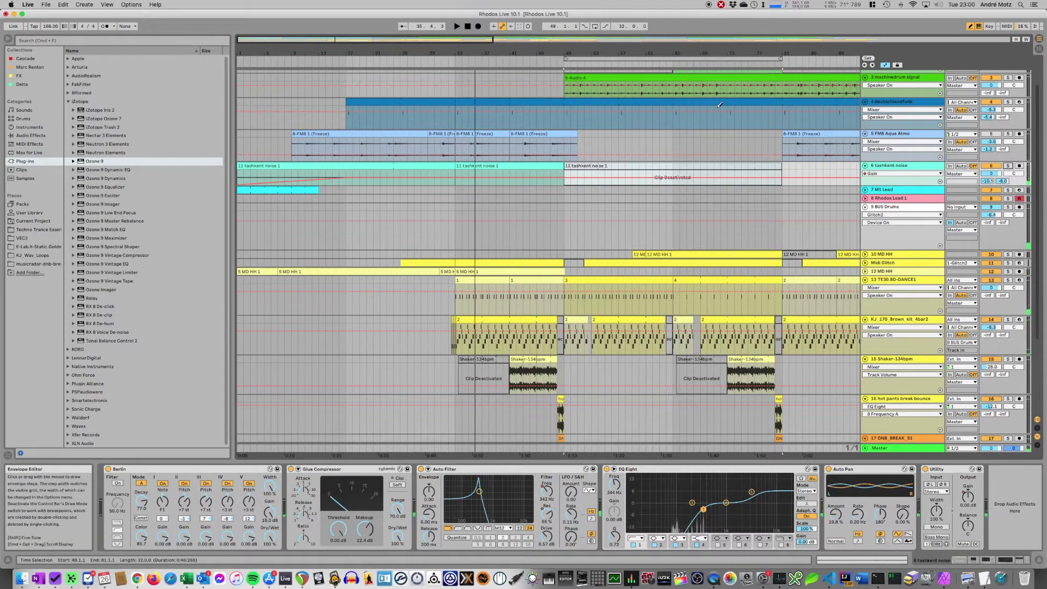
{"action": "key", "text": "Tab"}
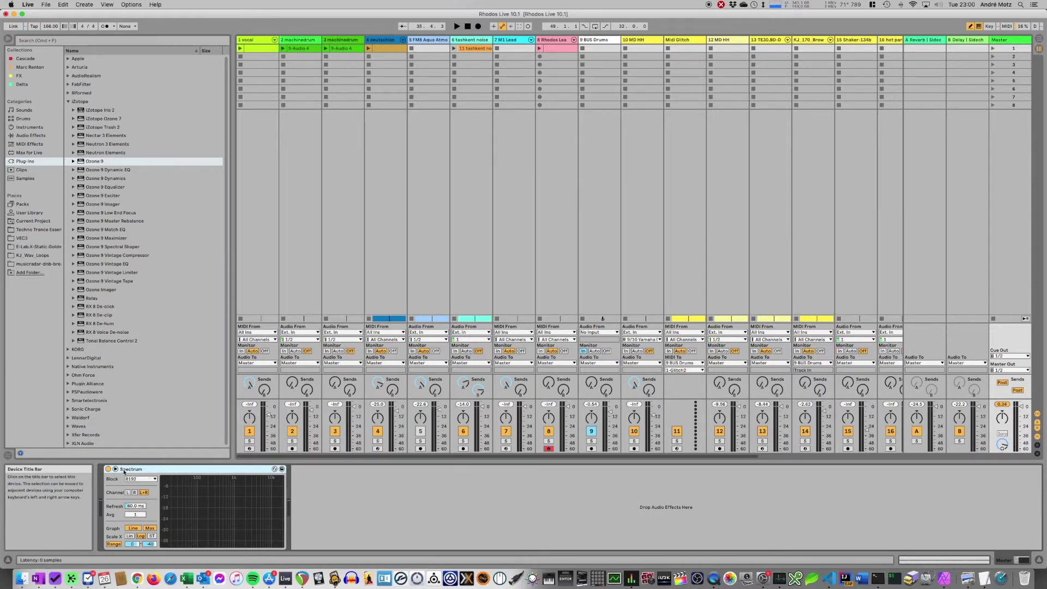
Play the mix briefly, then show the MD HH track's devices and then the Rhodos Lead track's devices
{"action": "key", "text": "space"}
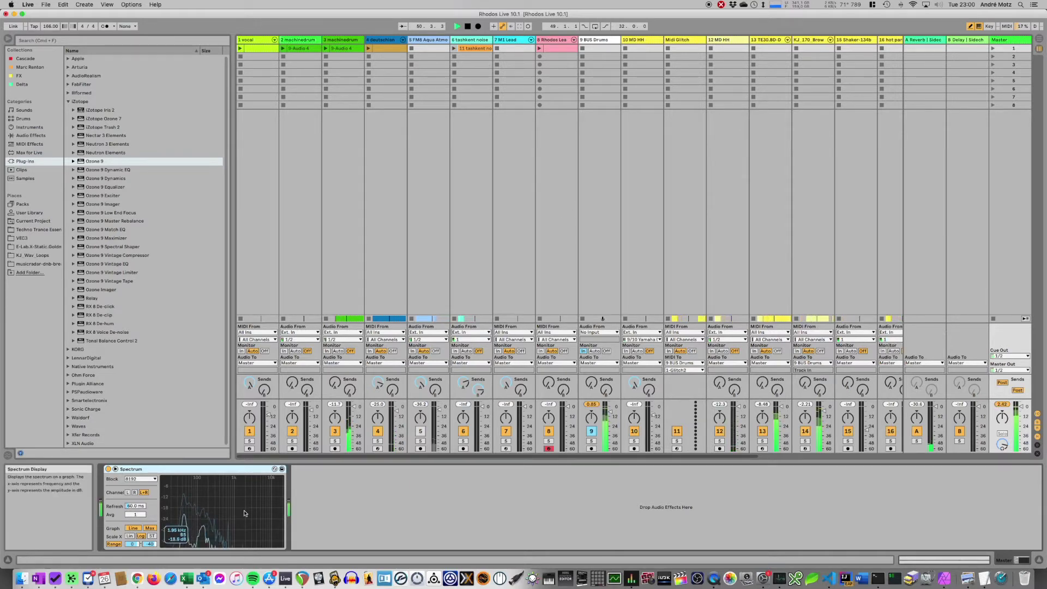
{"action": "key", "text": "space"}
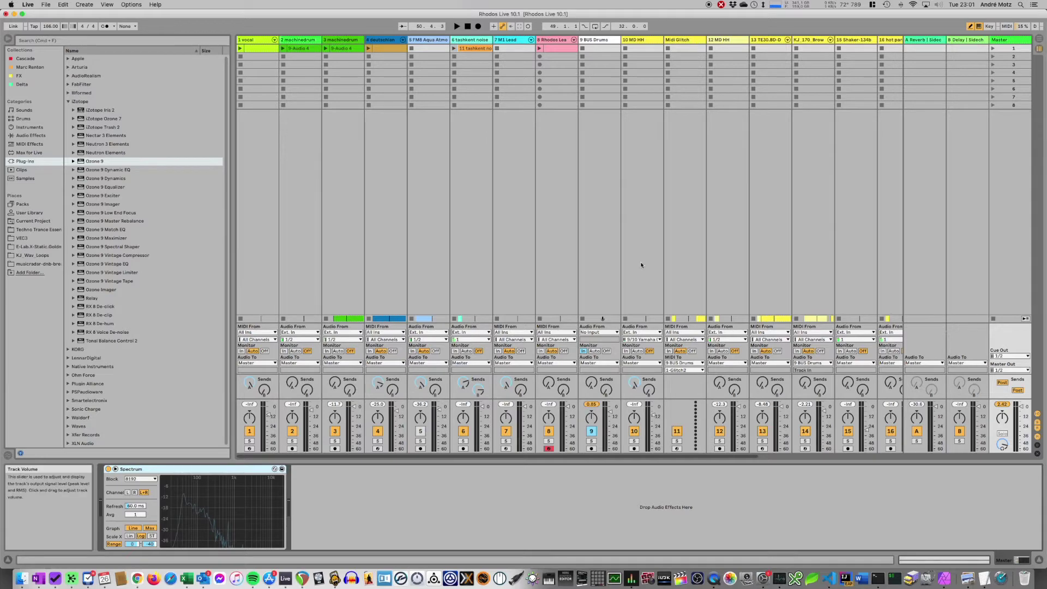
{"action": "left_click", "coordinate": [648, 207]}
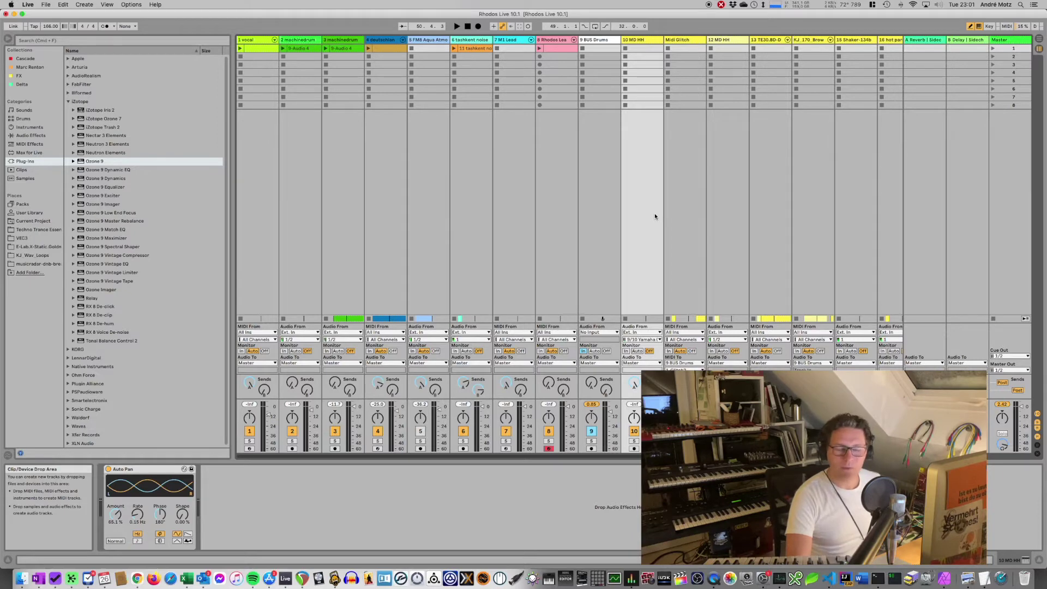
{"action": "left_click", "coordinate": [576, 223]}
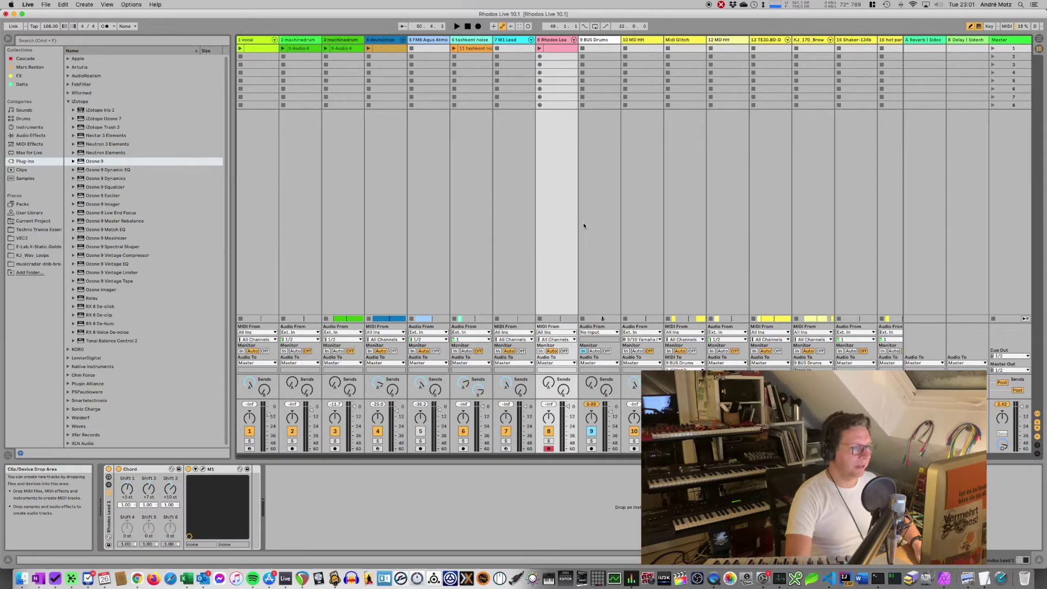
Launch iTunes and play X Plus Y from the _Track Referenzen playlist, jumping to 0:41
{"action": "key", "text": "super+Tab"}
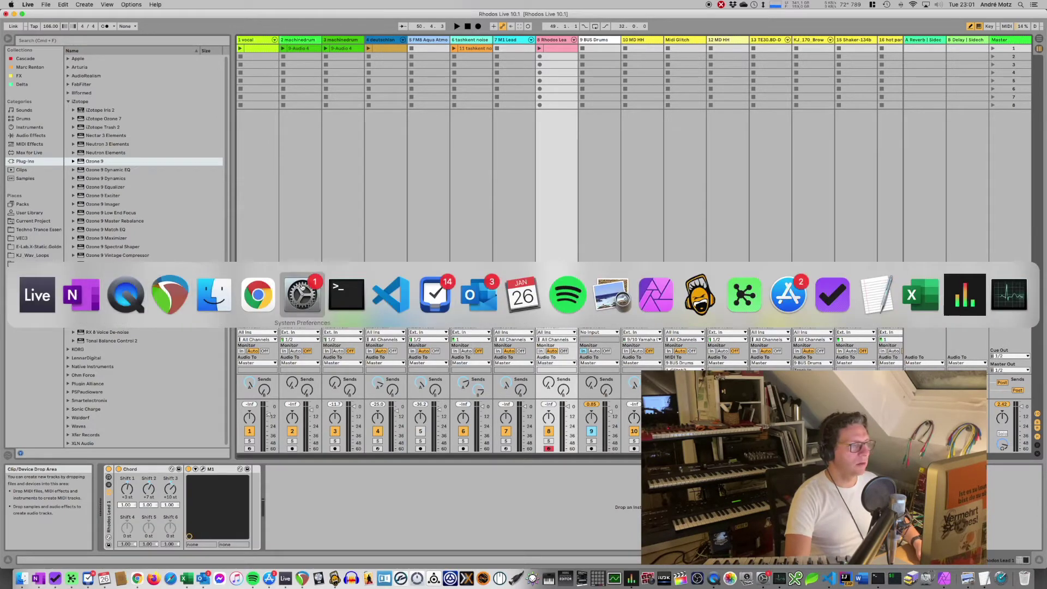
{"action": "key", "text": "Escape"}
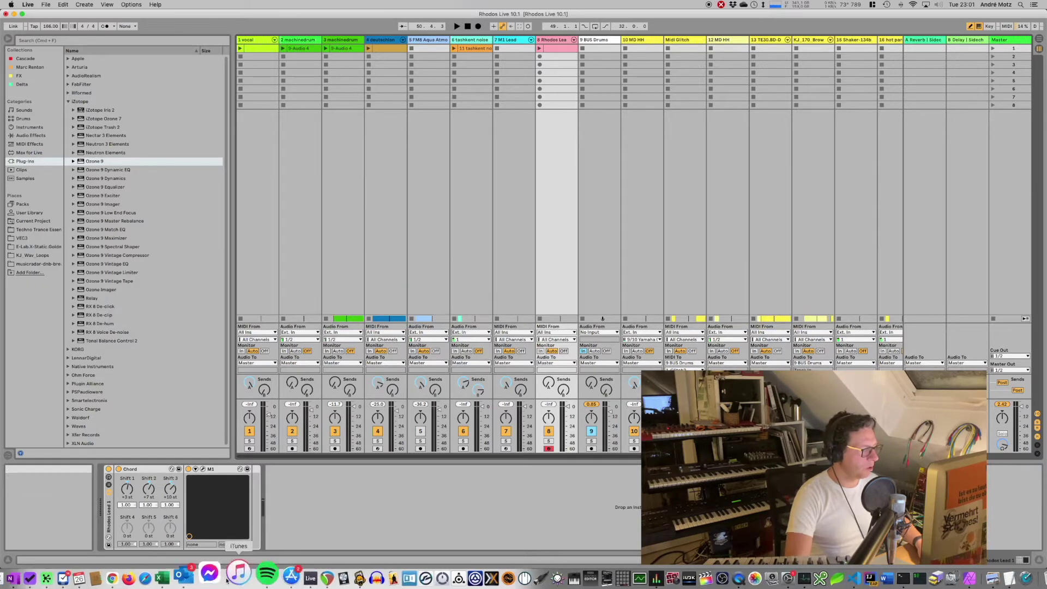
{"action": "left_click", "coordinate": [233, 574]}
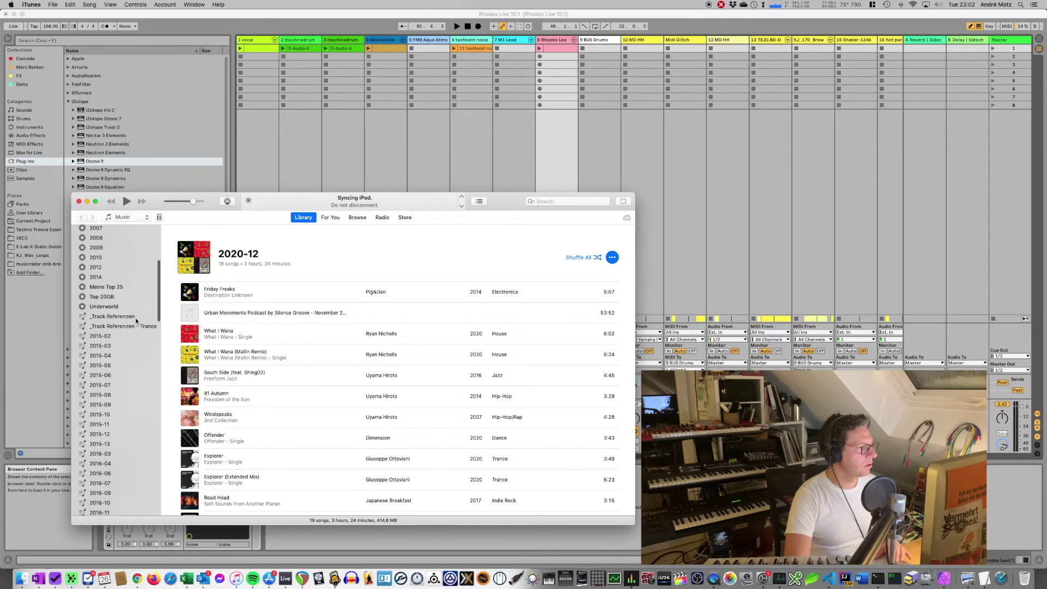
{"action": "left_click", "coordinate": [136, 317]}
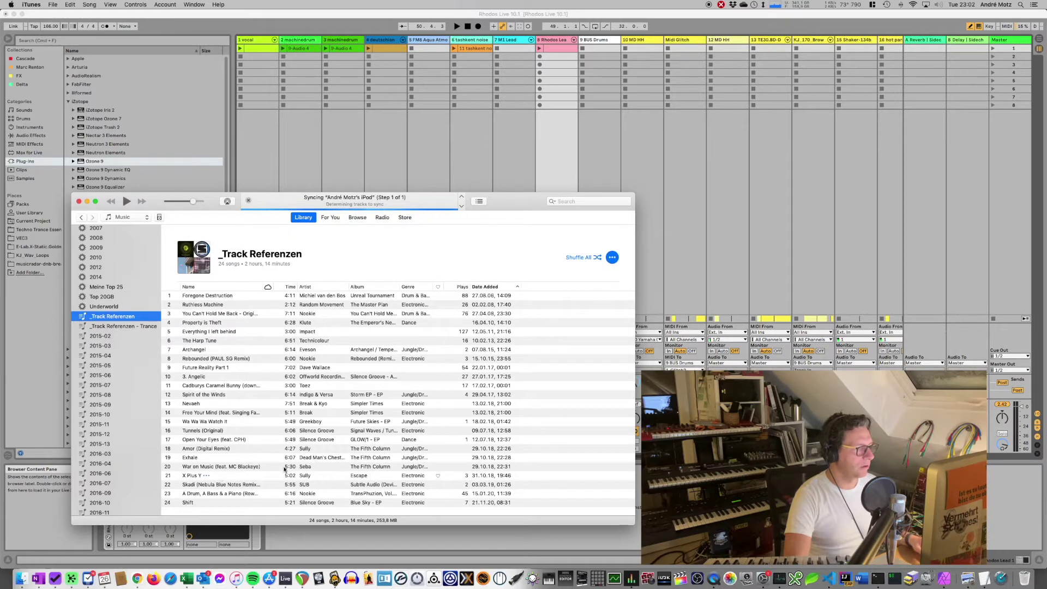
{"action": "double_click", "coordinate": [229, 476]}
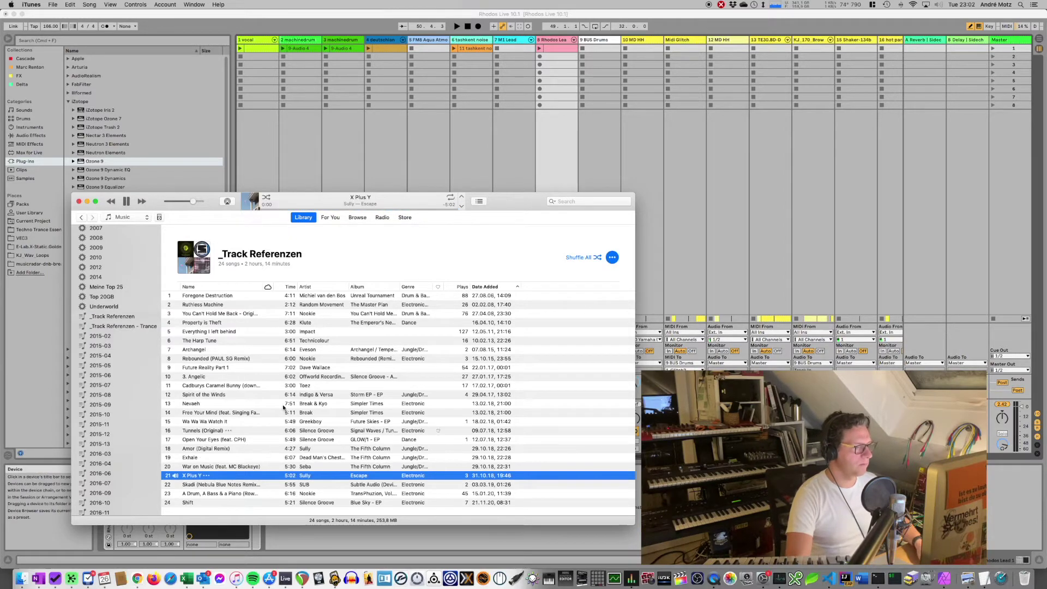
{"action": "left_click", "coordinate": [286, 208]}
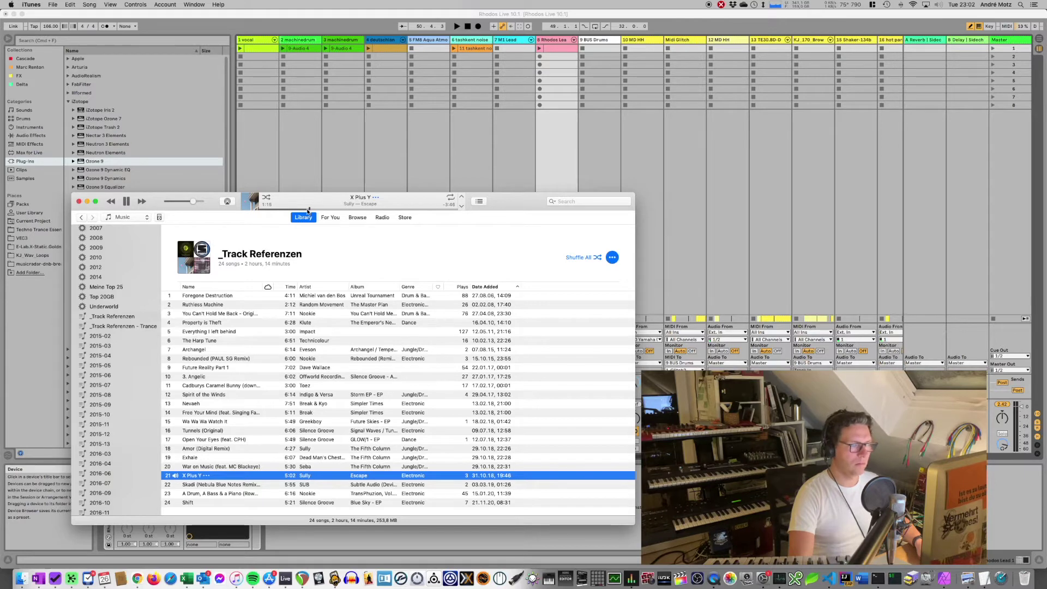
{"action": "key", "text": "space"}
A/B the Live mix against the X Plus Y reference, ending on the Master track's devices
{"action": "left_click", "coordinate": [769, 191]}
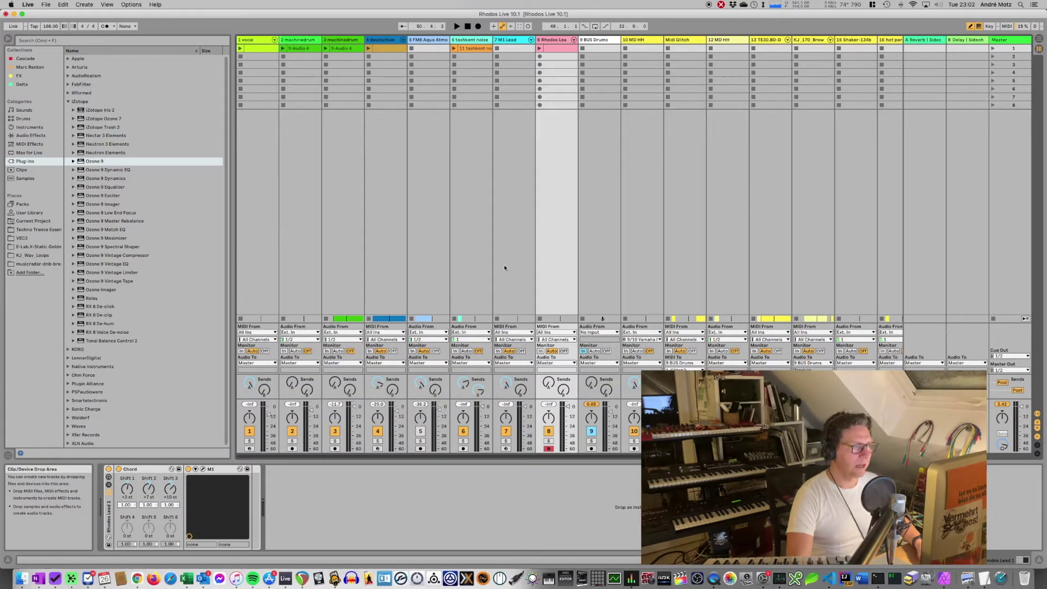
{"action": "key", "text": "space"}
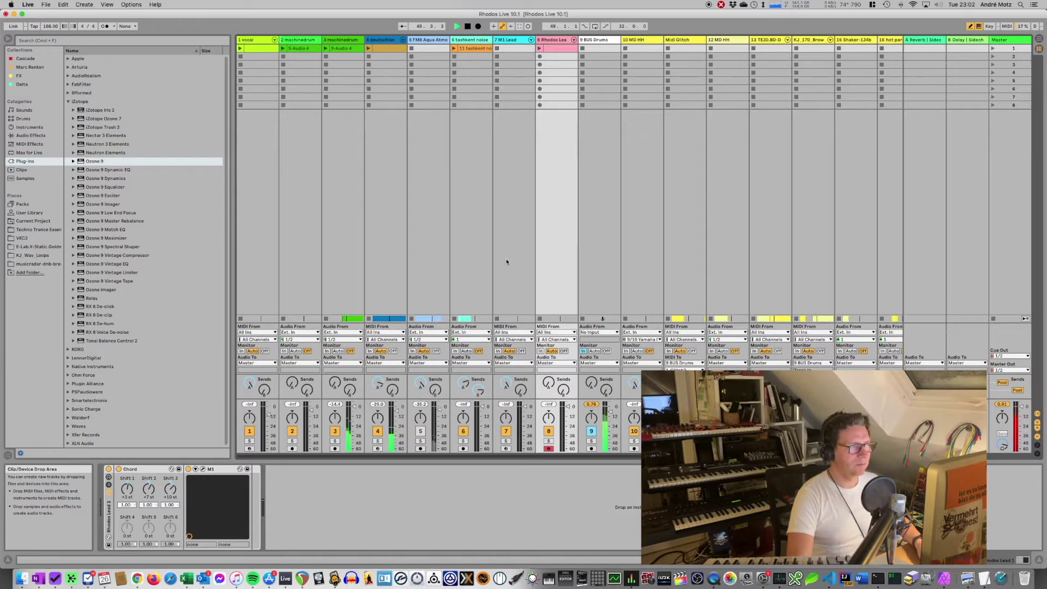
{"action": "key", "text": "space"}
{"action": "key", "text": "super+Tab"}
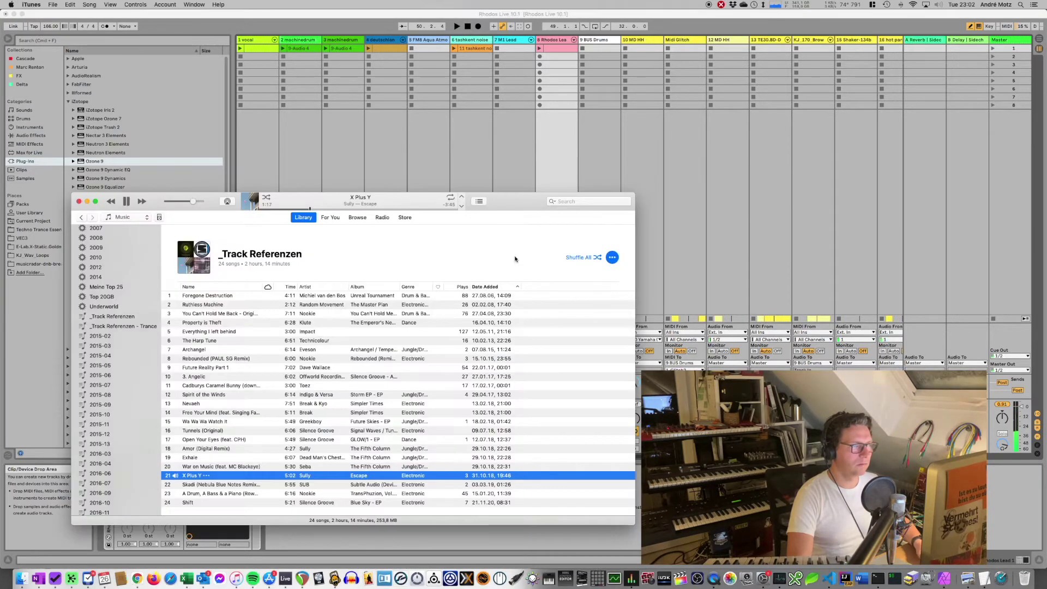
{"action": "key", "text": "space"}
{"action": "left_click", "coordinate": [744, 245]}
{"action": "key", "text": "space"}
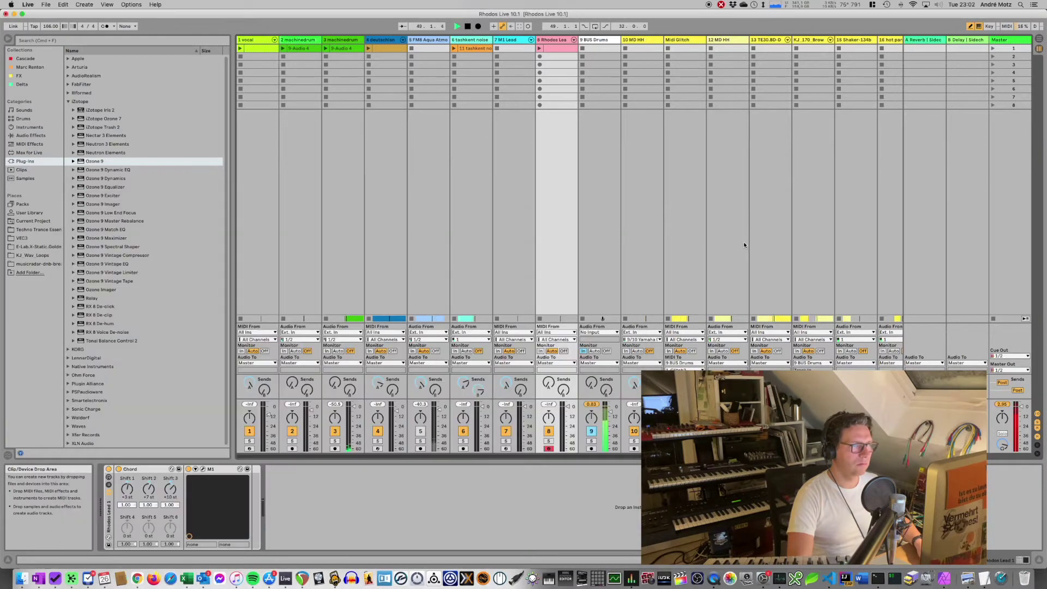
{"action": "key", "text": "space"}
{"action": "key", "text": "super+Tab"}
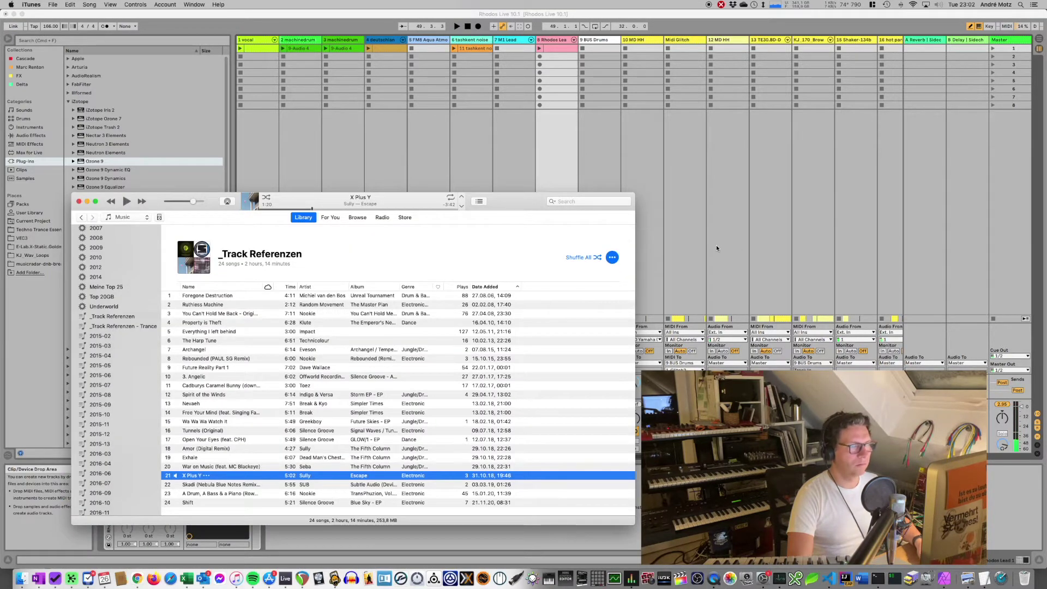
{"action": "left_click", "coordinate": [716, 244]}
{"action": "left_click", "coordinate": [1010, 61]}
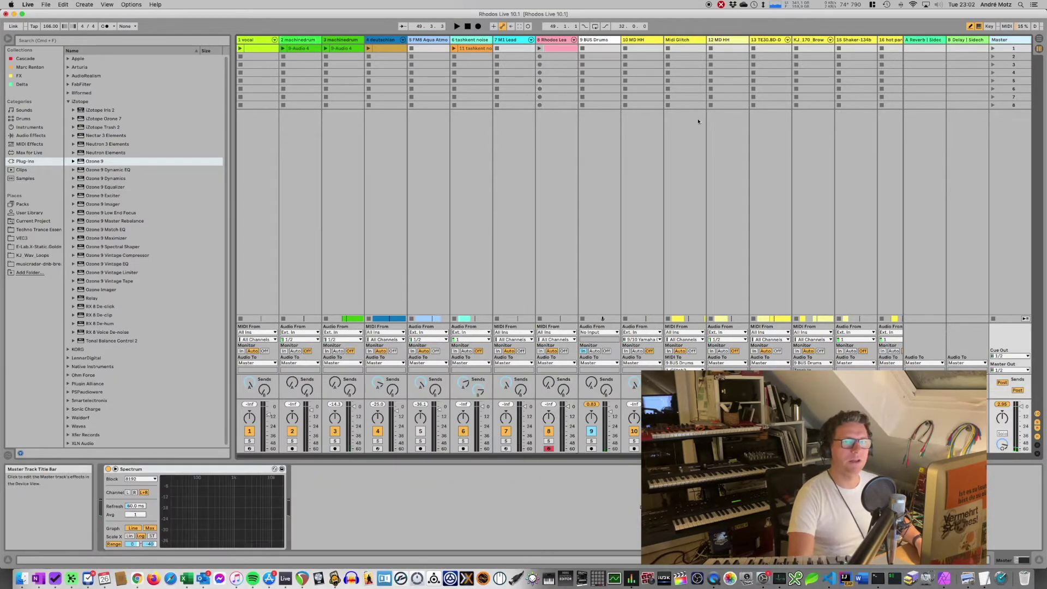
Add a Glue Compressor to the master chain and move Spectrum after it
{"action": "left_click", "coordinate": [49, 135]}
{"action": "left_click", "coordinate": [110, 247]}
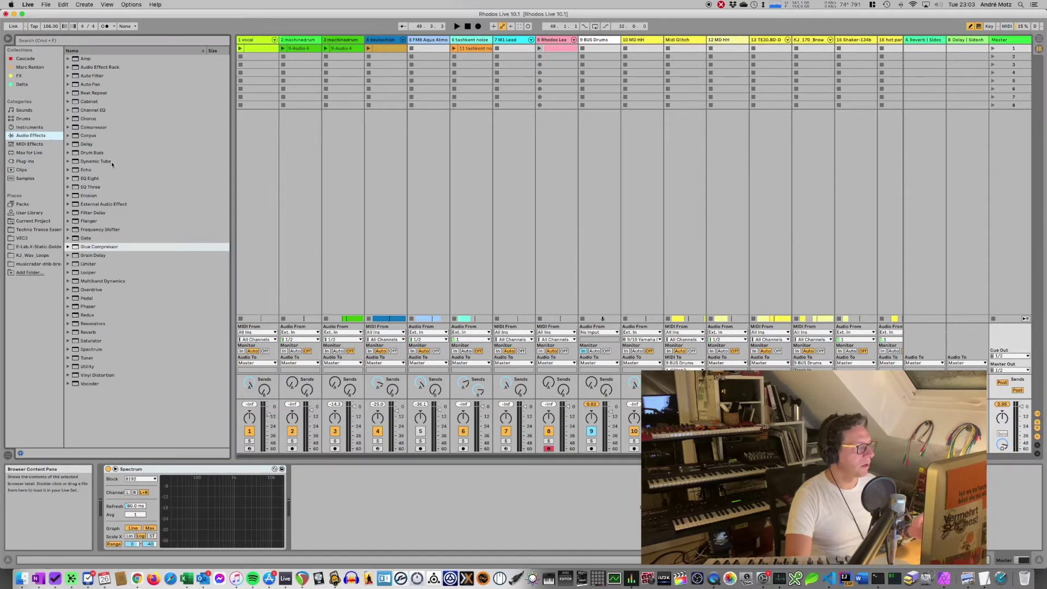
{"action": "double_click", "coordinate": [111, 246]}
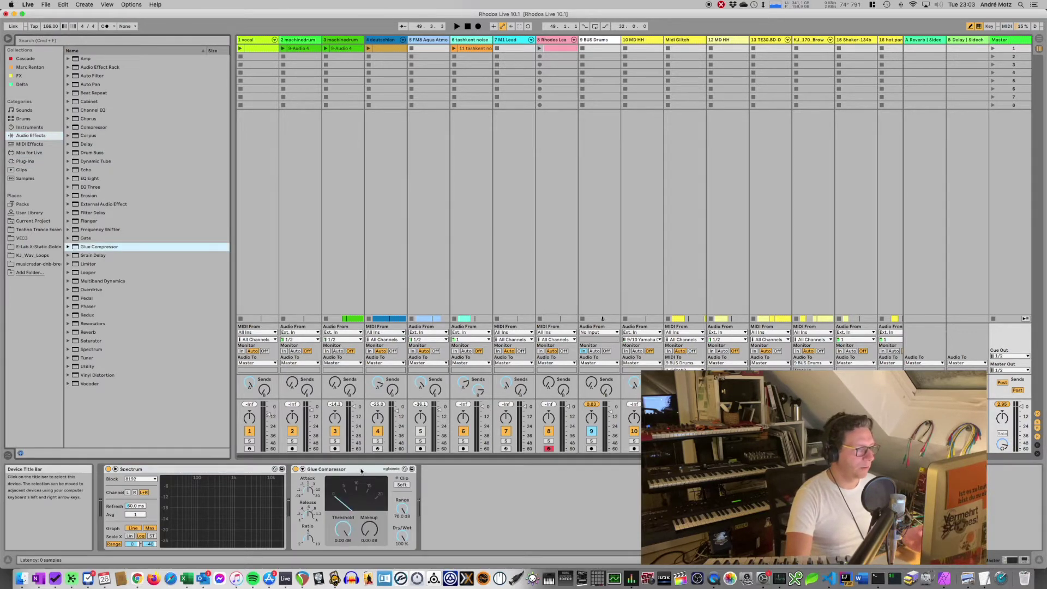
{"action": "left_click", "coordinate": [134, 470]}
{"action": "left_click_drag", "start_coordinate": [136, 473], "coordinate": [431, 502]}
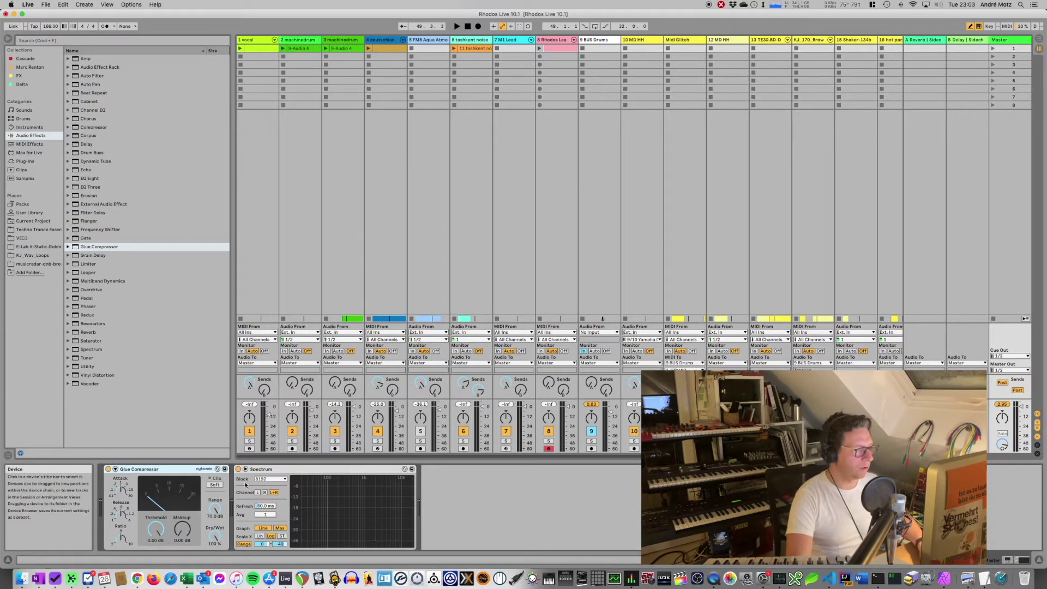
Audition the mix while lowering the Glue Compressor threshold to about -8 dB and enabling soft clipping
{"action": "key", "text": "space"}
{"action": "left_click_drag", "start_coordinate": [169, 525], "coordinate": [169, 541]}
{"action": "key", "text": "space"}
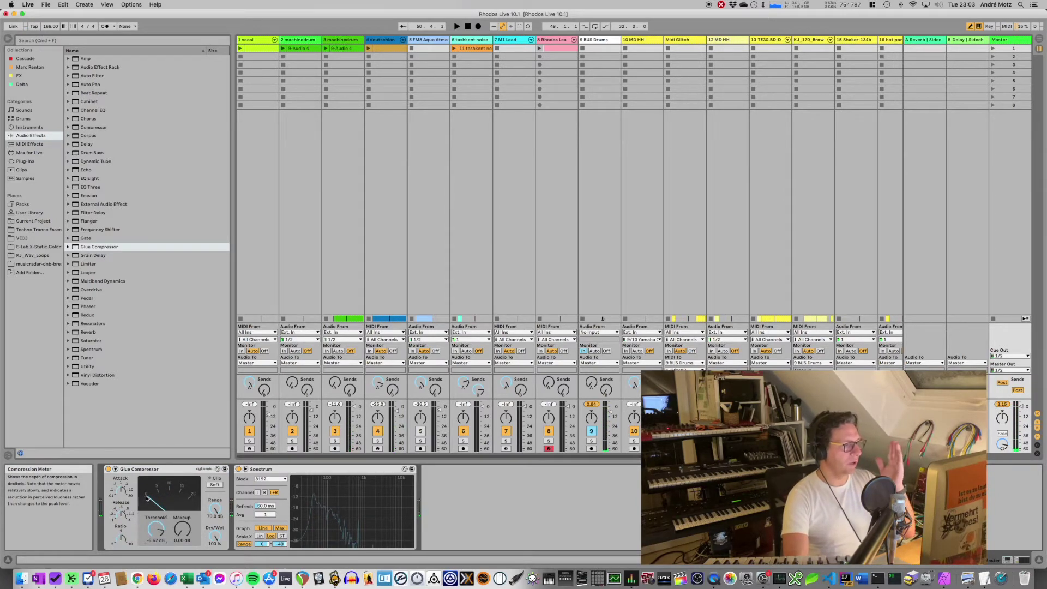
{"action": "left_click_drag", "start_coordinate": [156, 528], "coordinate": [156, 526]}
{"action": "key", "text": "space"}
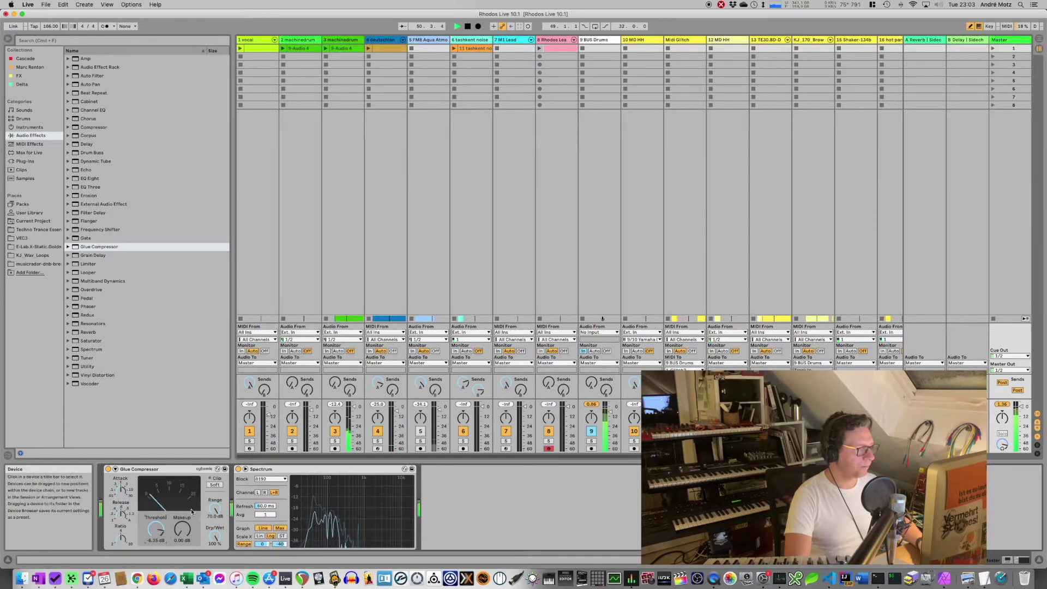
{"action": "key", "text": "space"}
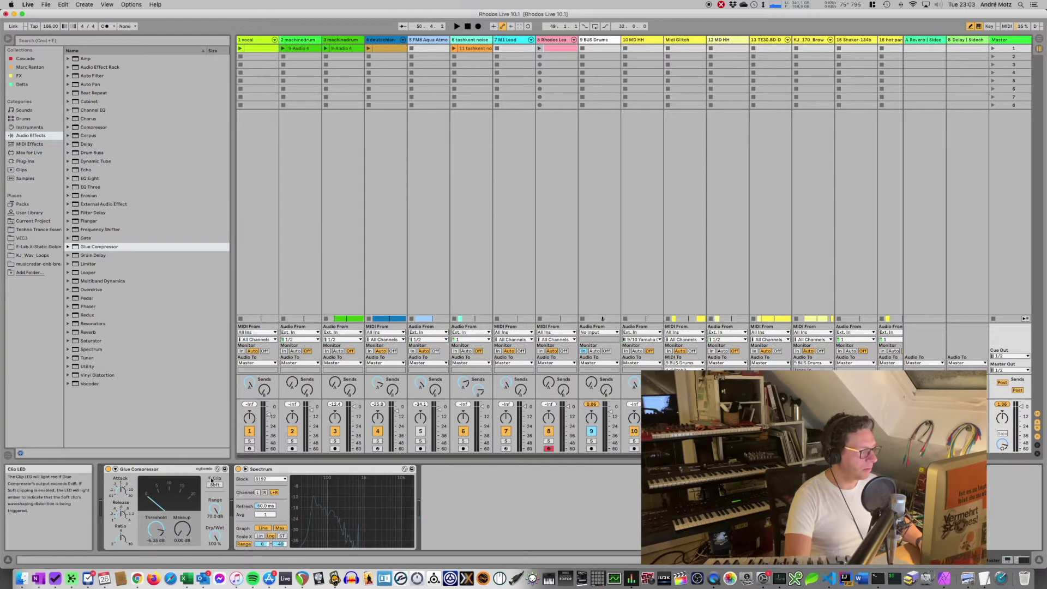
{"action": "left_click", "coordinate": [217, 487]}
{"action": "key", "text": "space"}
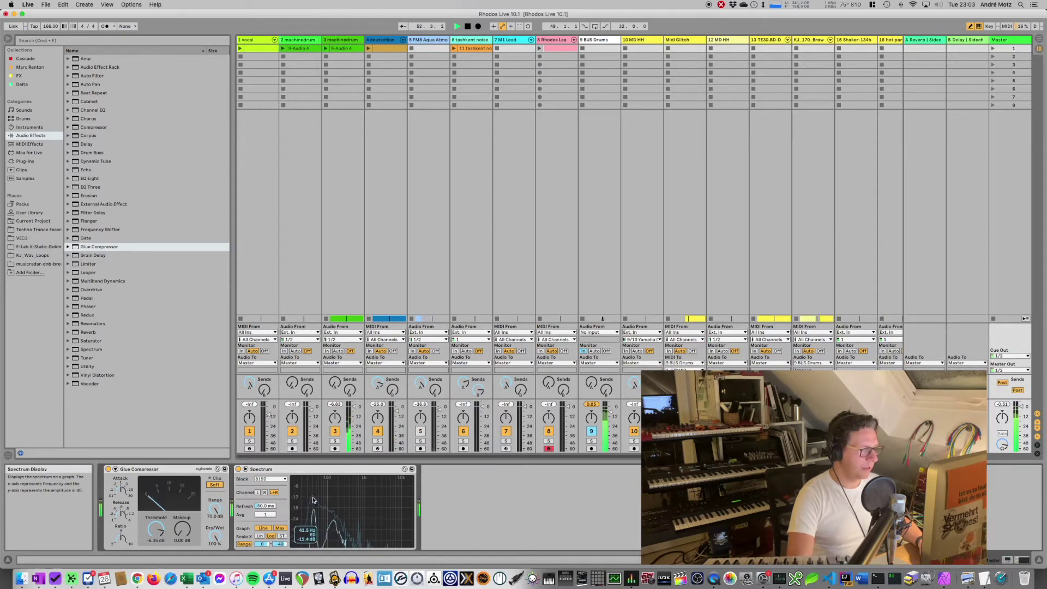
Delete the Glue Compressor from the master and show the installed plug-ins in the browser
{"action": "mouse_move", "coordinate": [309, 493]}
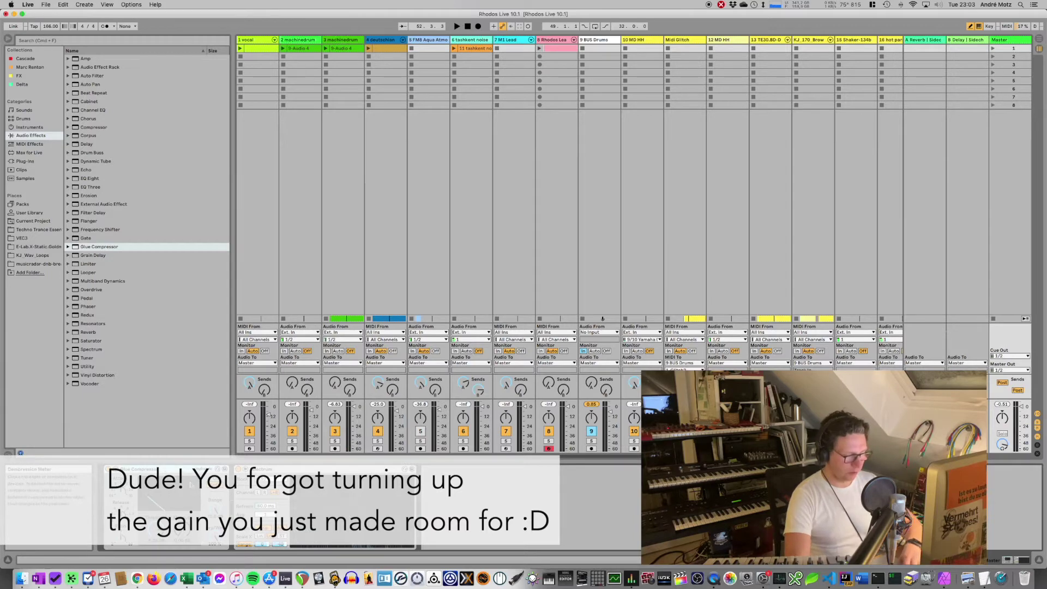
{"action": "key", "text": "Delete"}
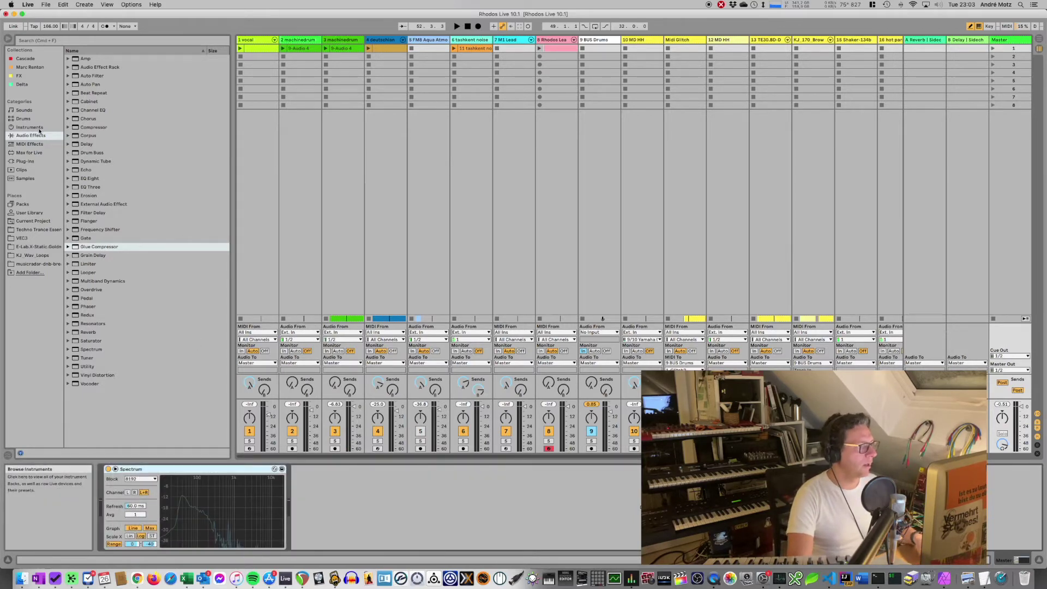
{"action": "left_click", "coordinate": [34, 161]}
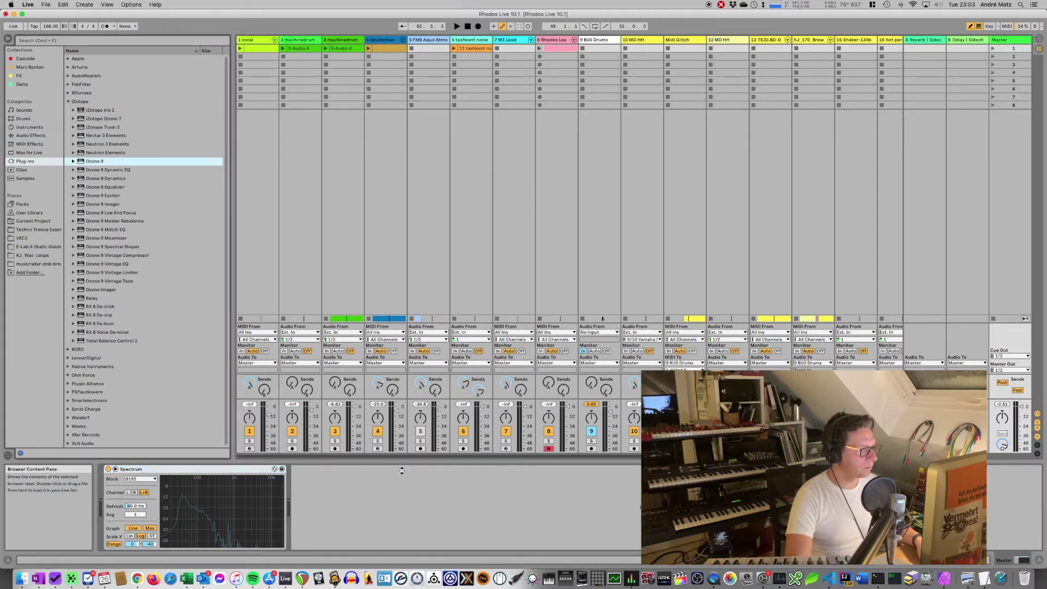
Put Ozone 9 before Spectrum, drop its Maximizer, and load the Control Low End EQ preset
{"action": "left_click_drag", "start_coordinate": [359, 467], "coordinate": [359, 469]}
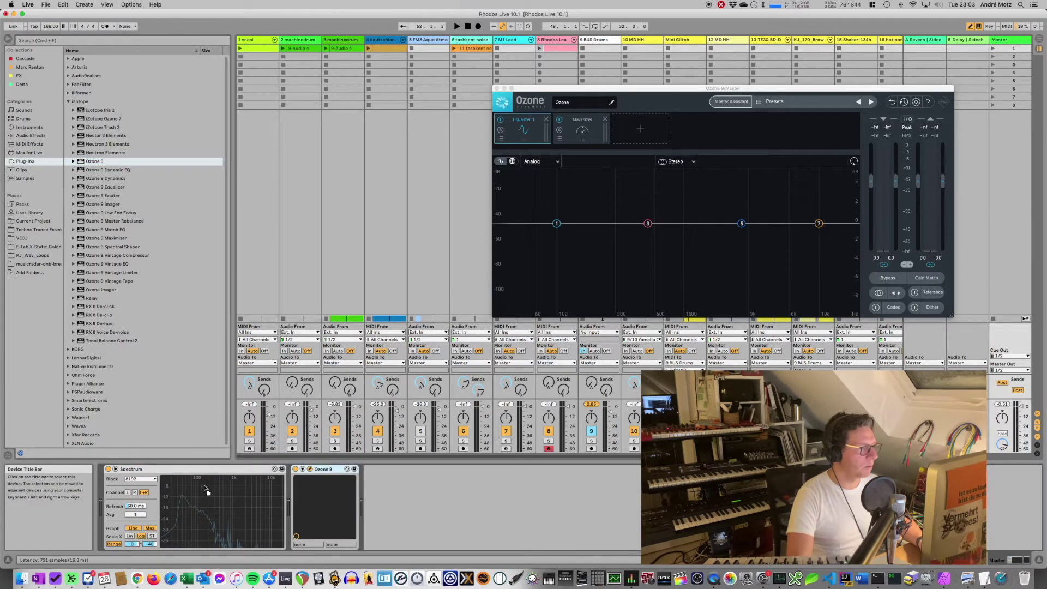
{"action": "left_click_drag", "start_coordinate": [201, 469], "coordinate": [360, 469]}
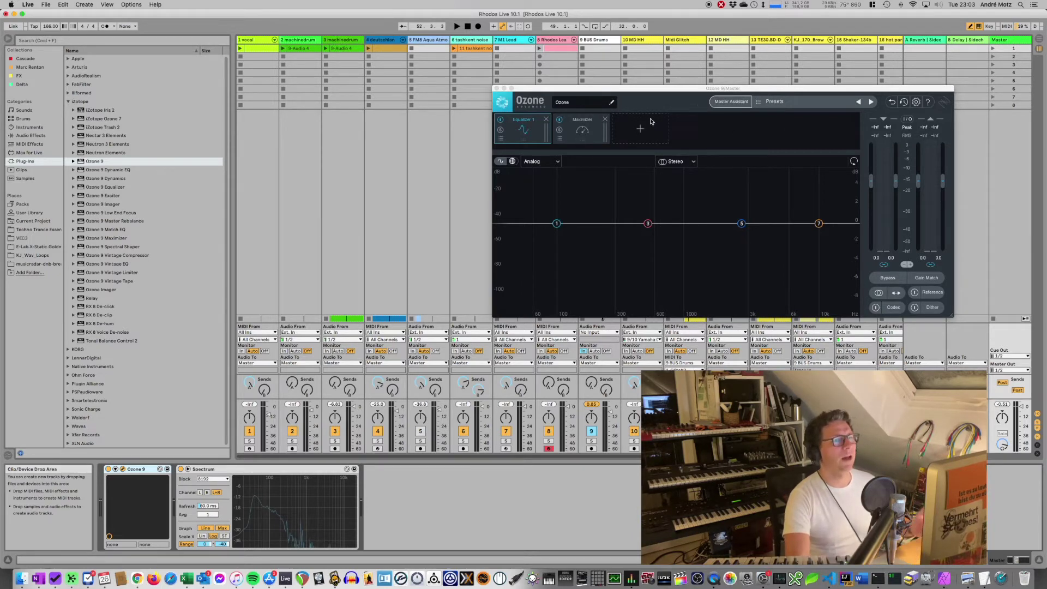
{"action": "left_click", "coordinate": [605, 119]}
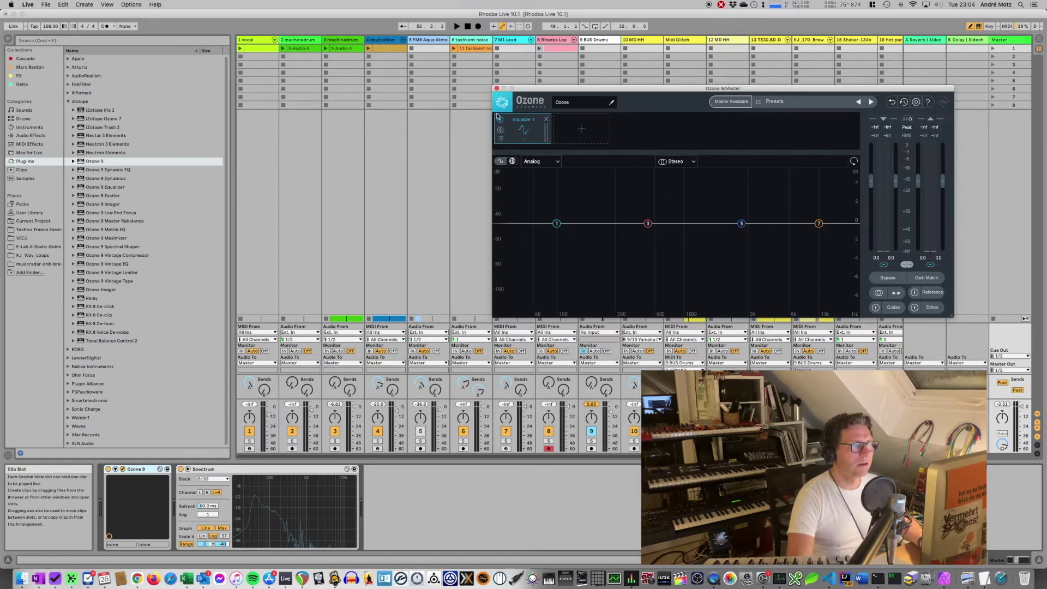
{"action": "left_click", "coordinate": [501, 139]}
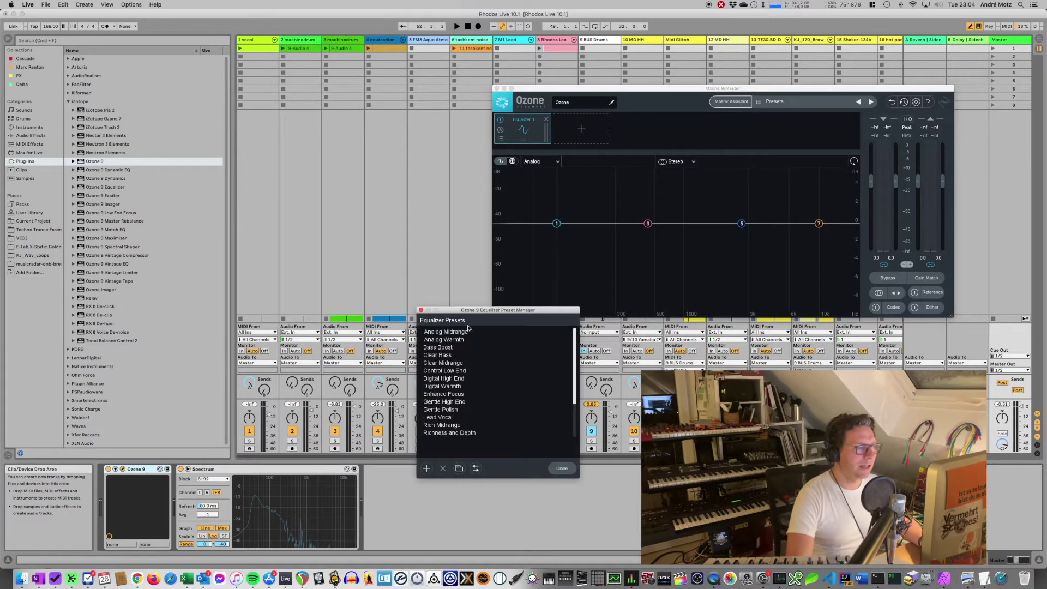
{"action": "left_click", "coordinate": [445, 371]}
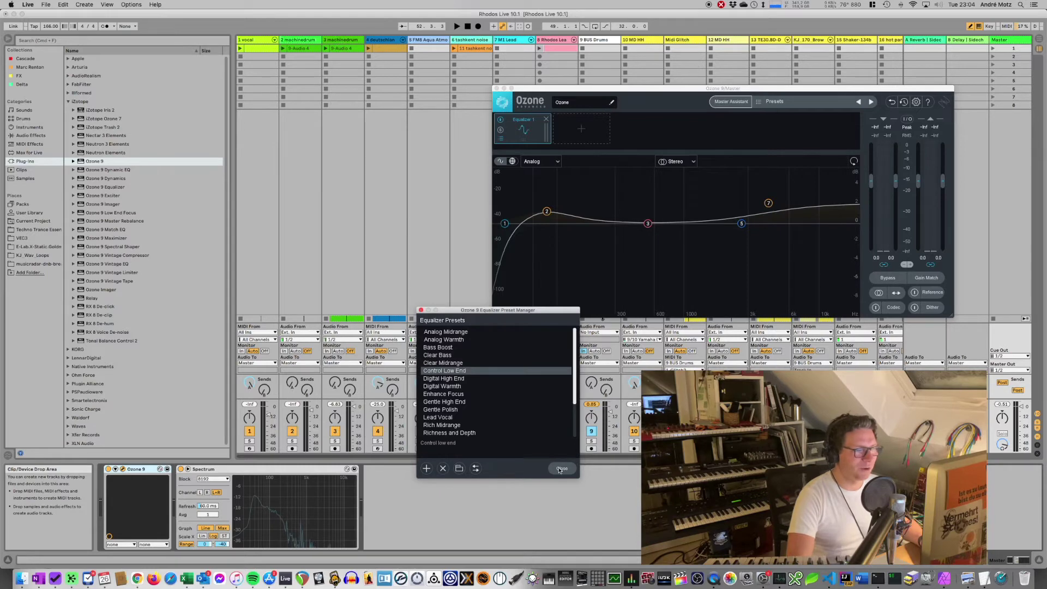
{"action": "key", "text": "space"}
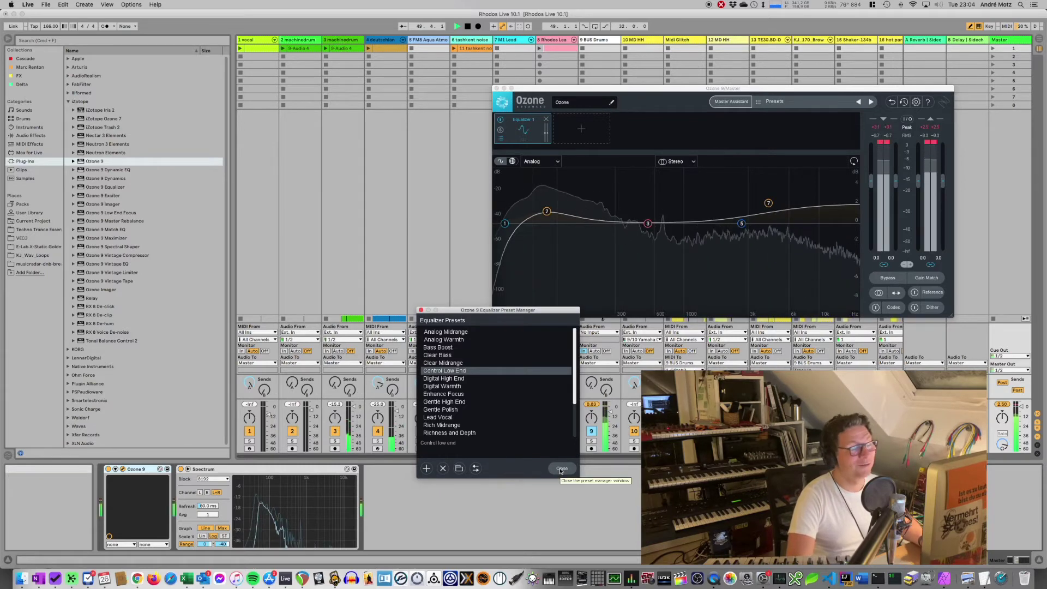
Add a Smooth-mode Vintage Comp after the Equalizer with its threshold at -16.5 dB
{"action": "left_click", "coordinate": [561, 469]}
{"action": "key", "text": "space"}
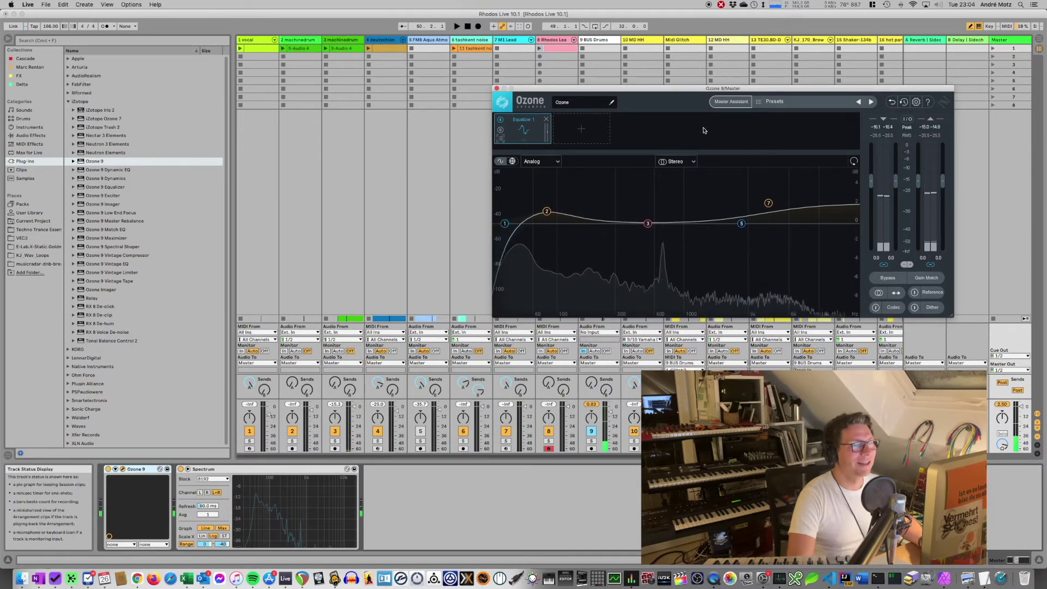
{"action": "left_click", "coordinate": [594, 141]}
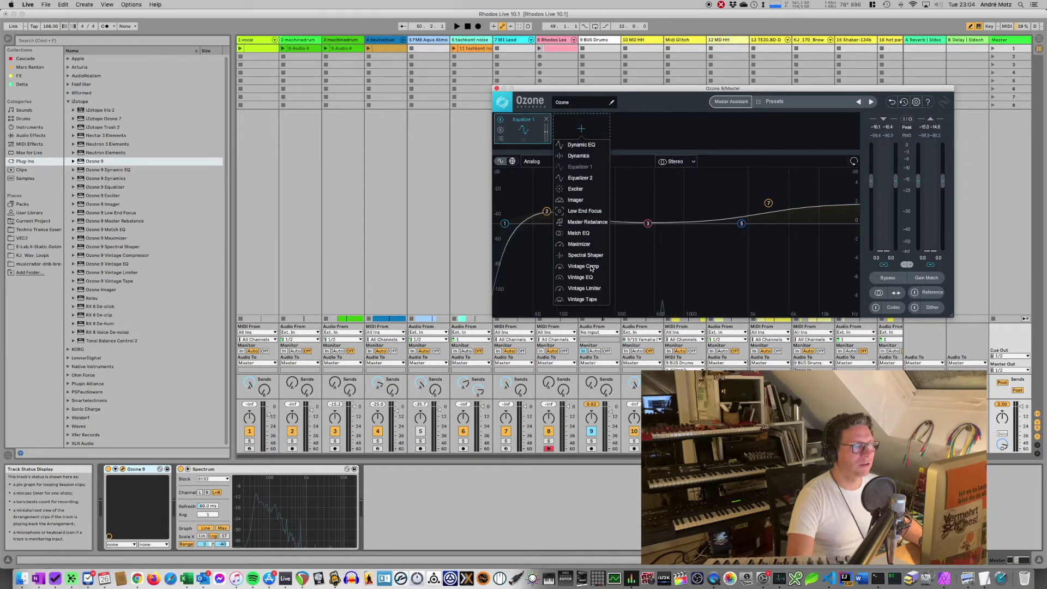
{"action": "left_click", "coordinate": [590, 268]}
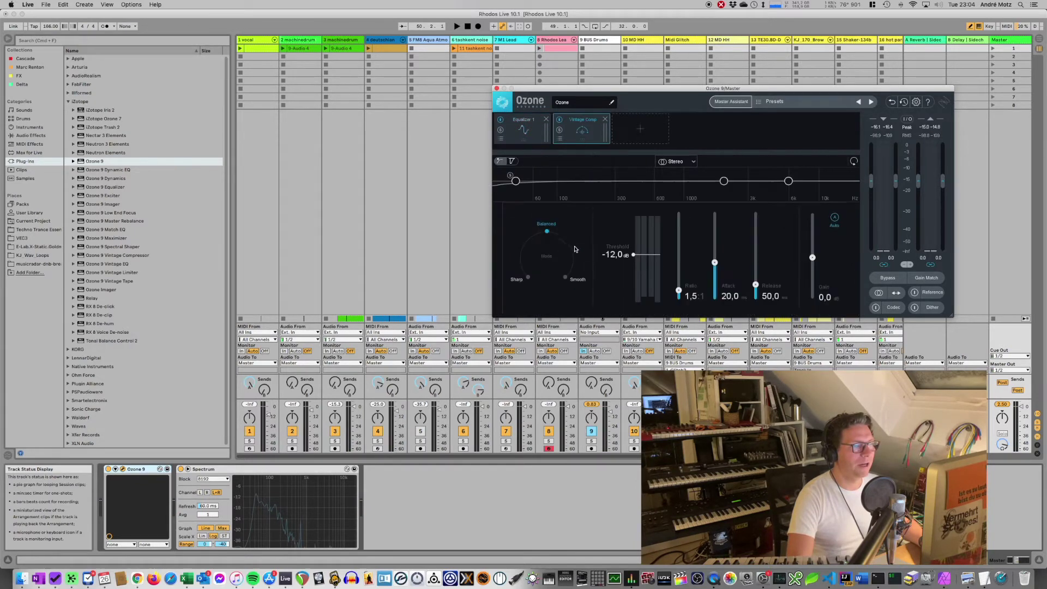
{"action": "left_click", "coordinate": [565, 277]}
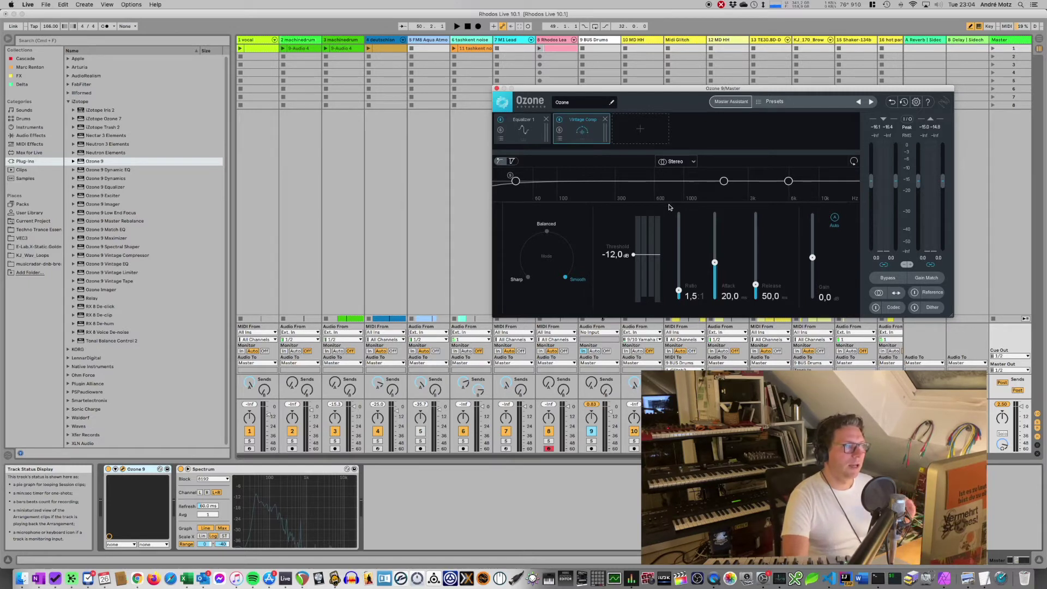
{"action": "key", "text": "space"}
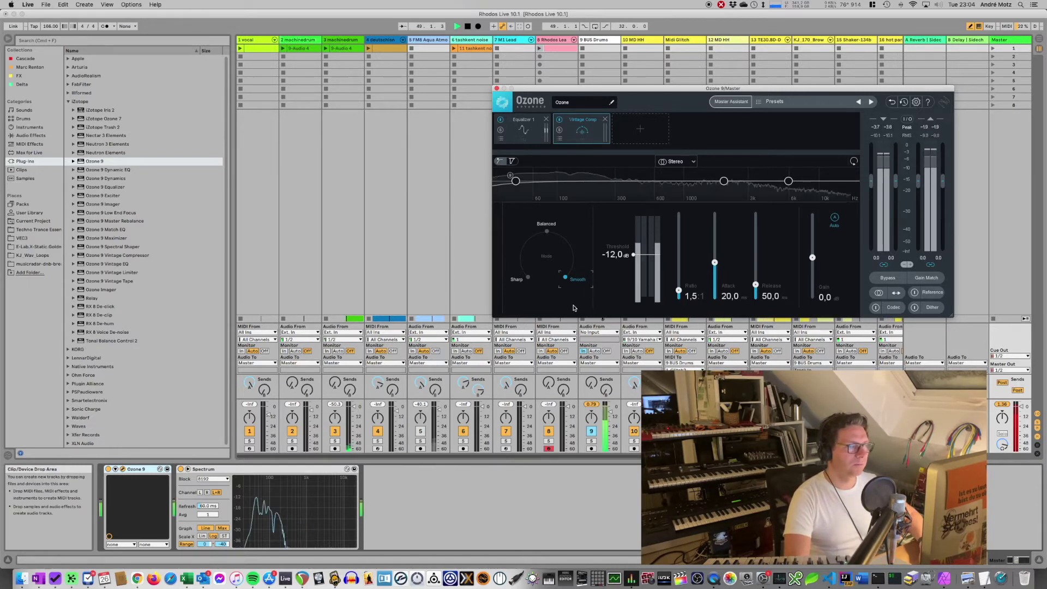
{"action": "left_click", "coordinate": [512, 161]}
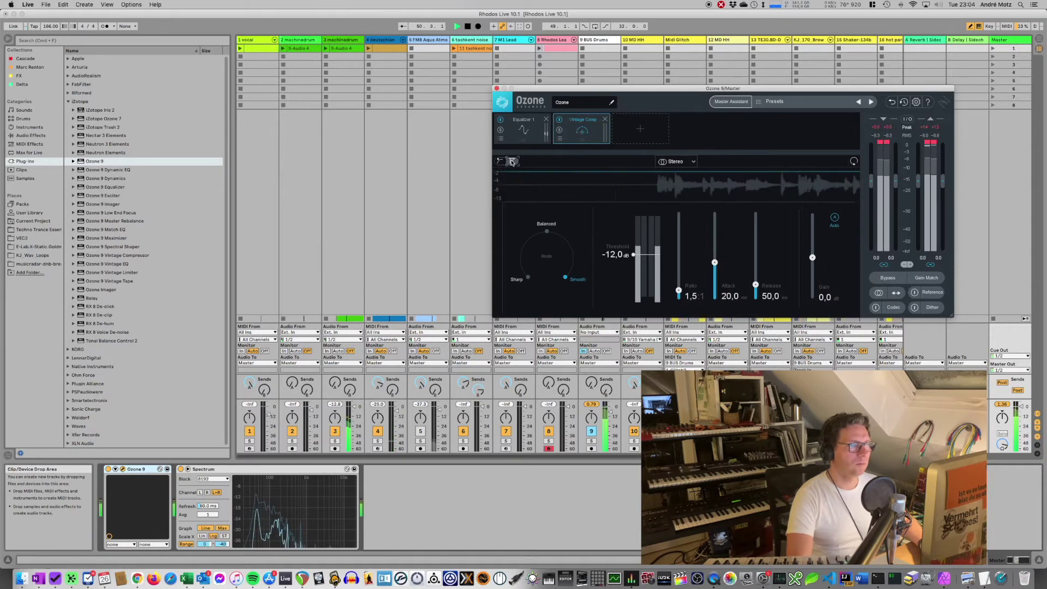
{"action": "mouse_move", "coordinate": [636, 255]}
{"action": "left_mouse_down"}
{"action": "mouse_move", "coordinate": [638, 274]}
{"action": "mouse_move", "coordinate": [644, 266]}
{"action": "left_mouse_up"}
{"action": "key", "text": "space"}
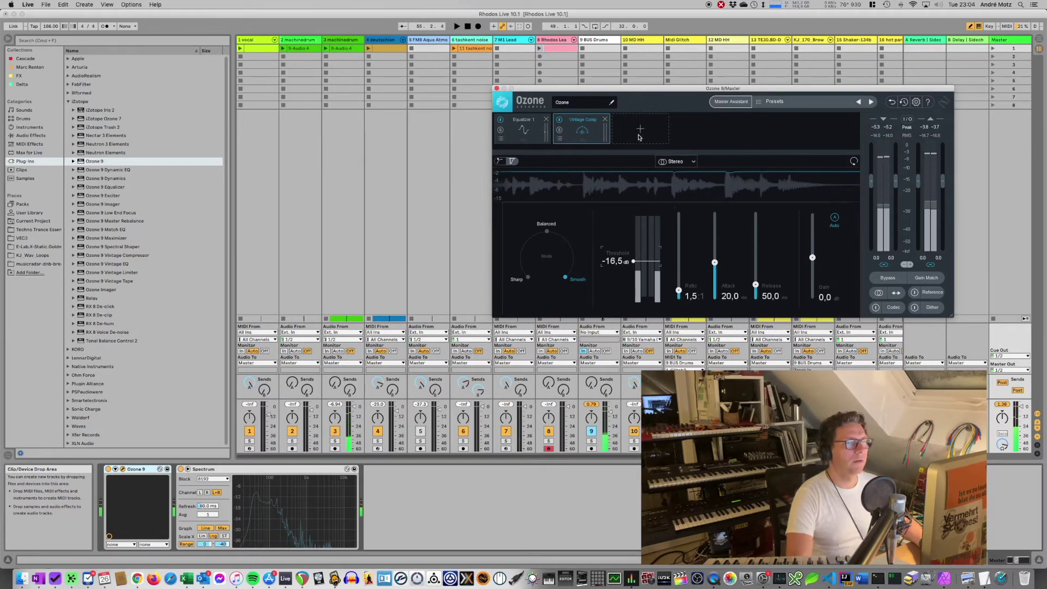
{"action": "left_click", "coordinate": [641, 128]}
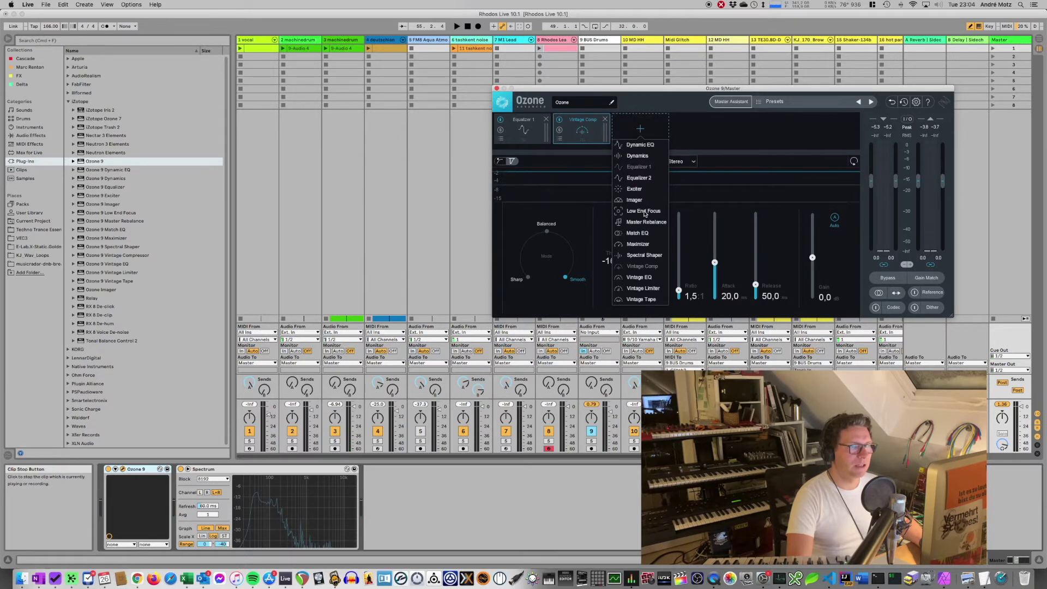
Add a Maximizer module after the Vintage Comp in Ozone 9
{"action": "left_click", "coordinate": [647, 247]}
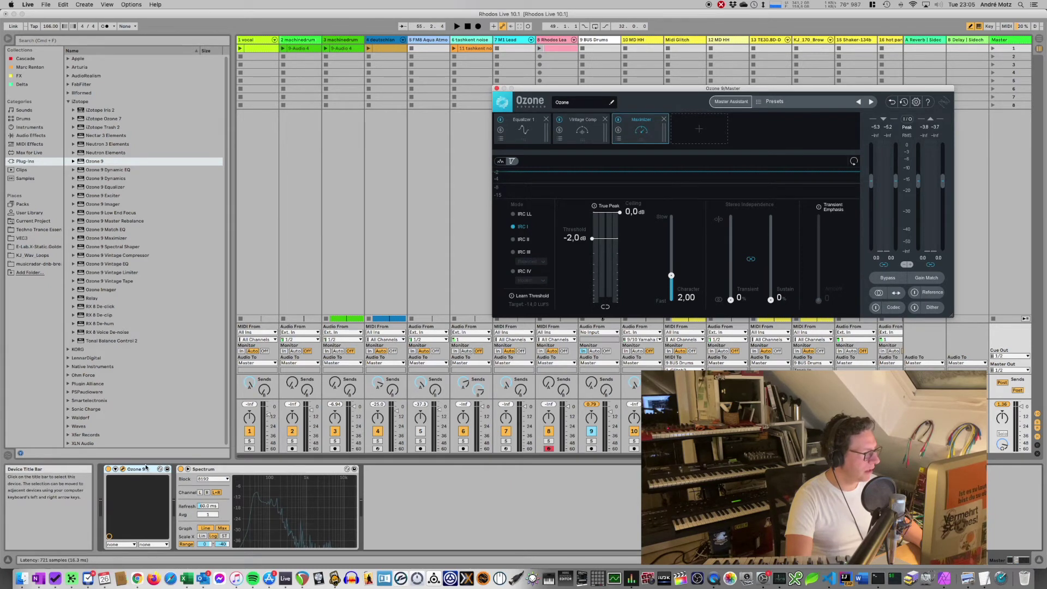
Set the Maximizer to IRC I with a -4.2 dB threshold and -0.3 dB ceiling
{"action": "left_click", "coordinate": [513, 272]}
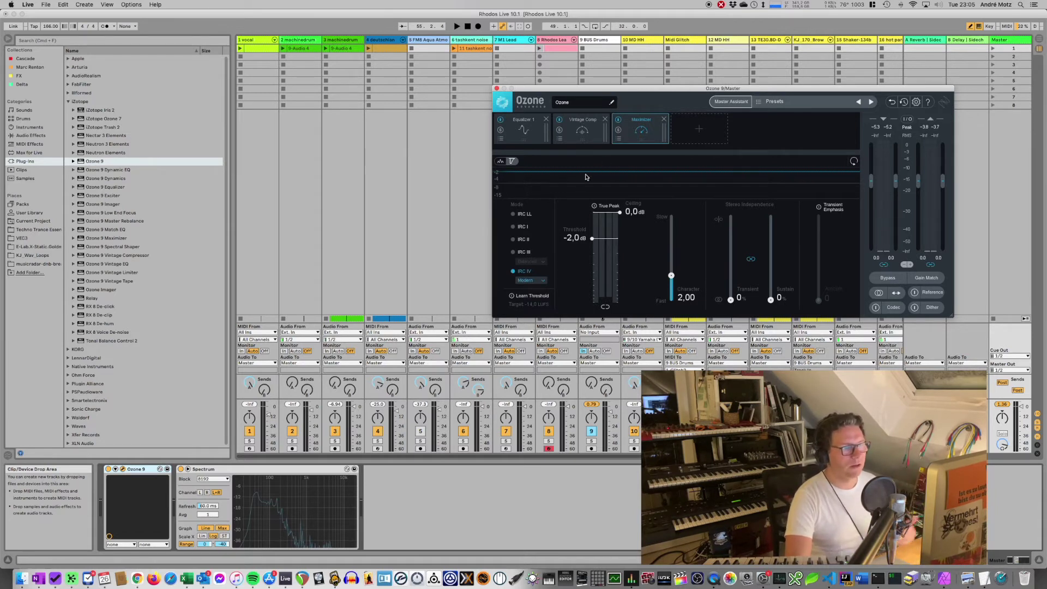
{"action": "left_click", "coordinate": [513, 227]}
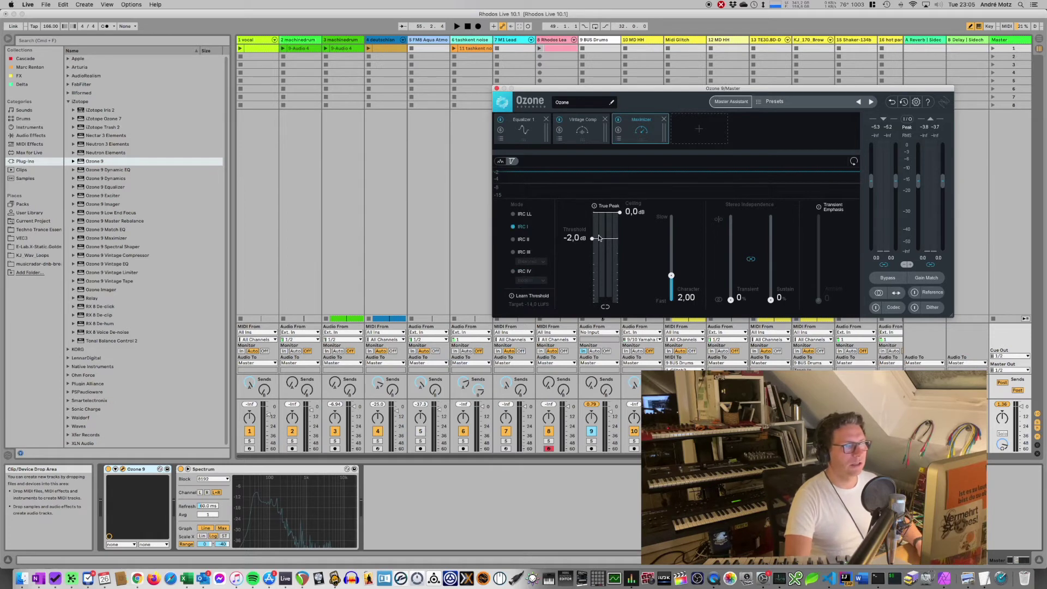
{"action": "key", "text": "space"}
{"action": "left_click_drag", "start_coordinate": [599, 238], "coordinate": [599, 255]}
{"action": "key", "text": "space"}
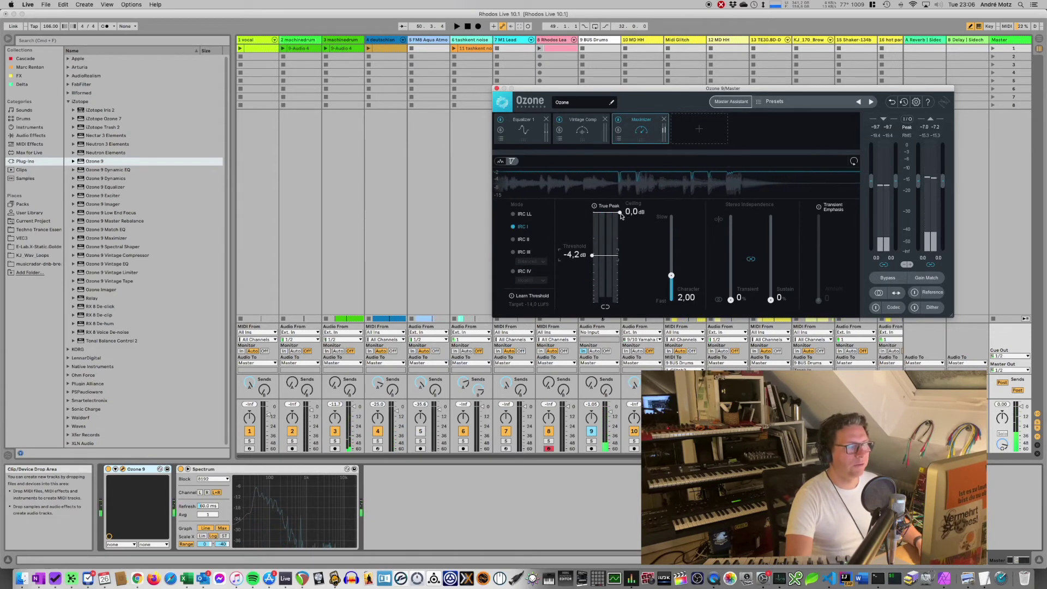
{"action": "left_click_drag", "start_coordinate": [619, 213], "coordinate": [620, 218]}
{"action": "key", "text": "space"}
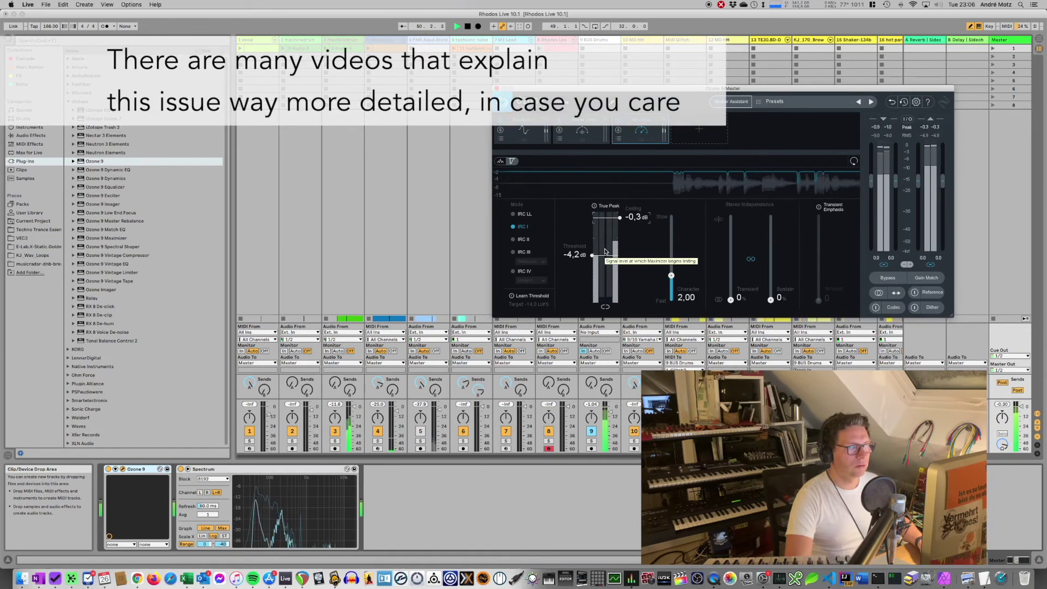
{"action": "key", "text": "space"}
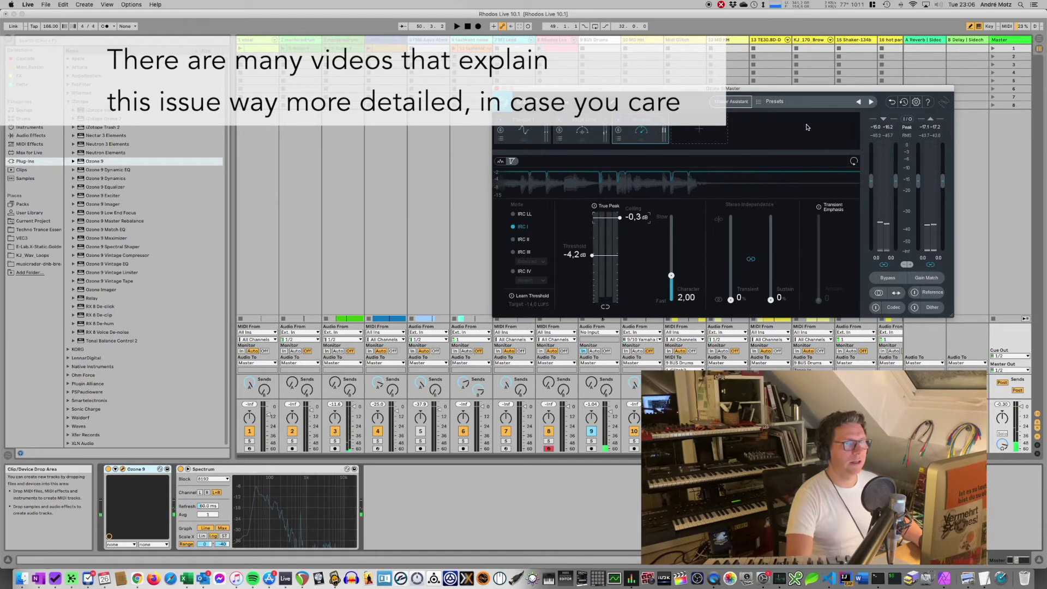
{"action": "left_click", "coordinate": [721, 139]}
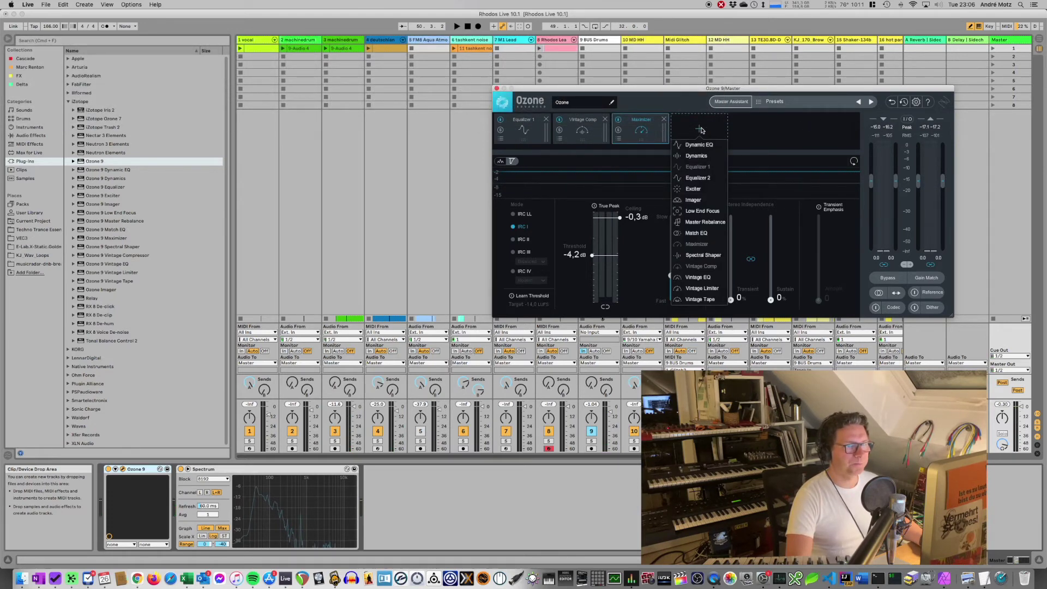
Add Low End Focus, move it right after the Equalizer, and raise Contrast to 49%
{"action": "left_click", "coordinate": [707, 212]}
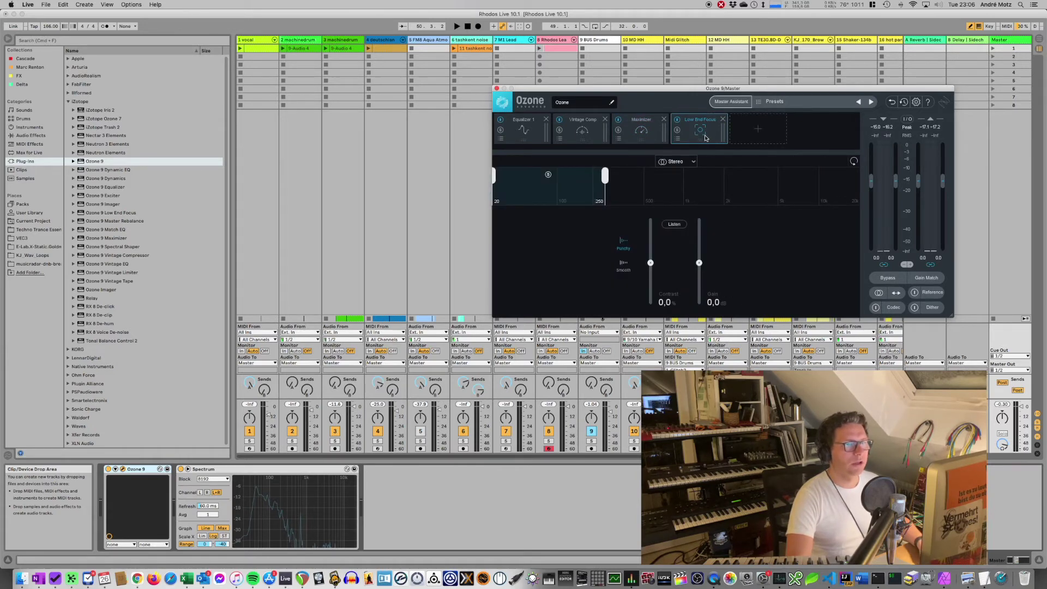
{"action": "left_click_drag", "start_coordinate": [694, 124], "coordinate": [607, 146]}
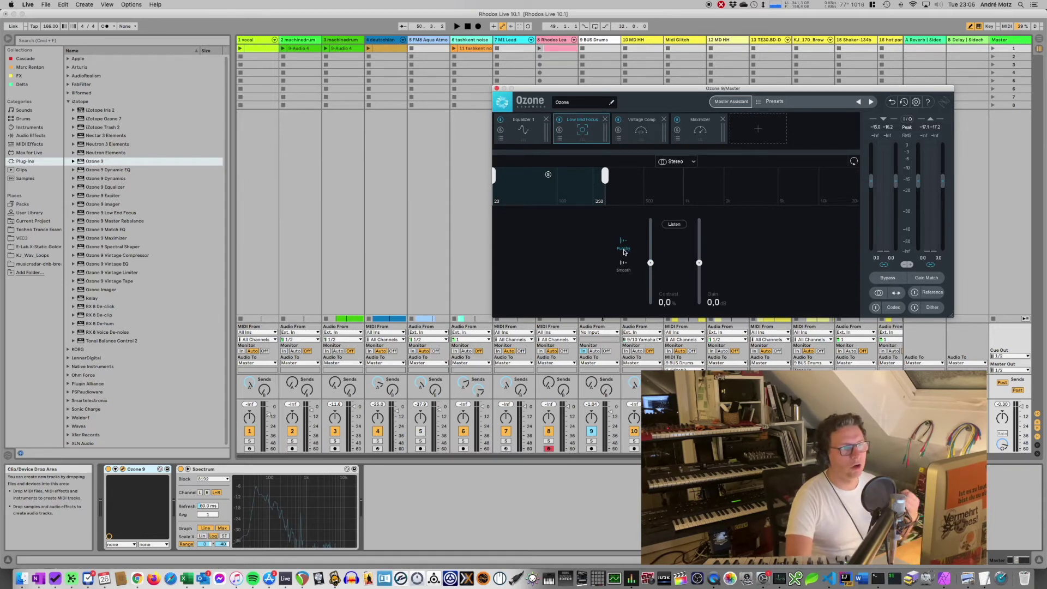
{"action": "key", "text": "space"}
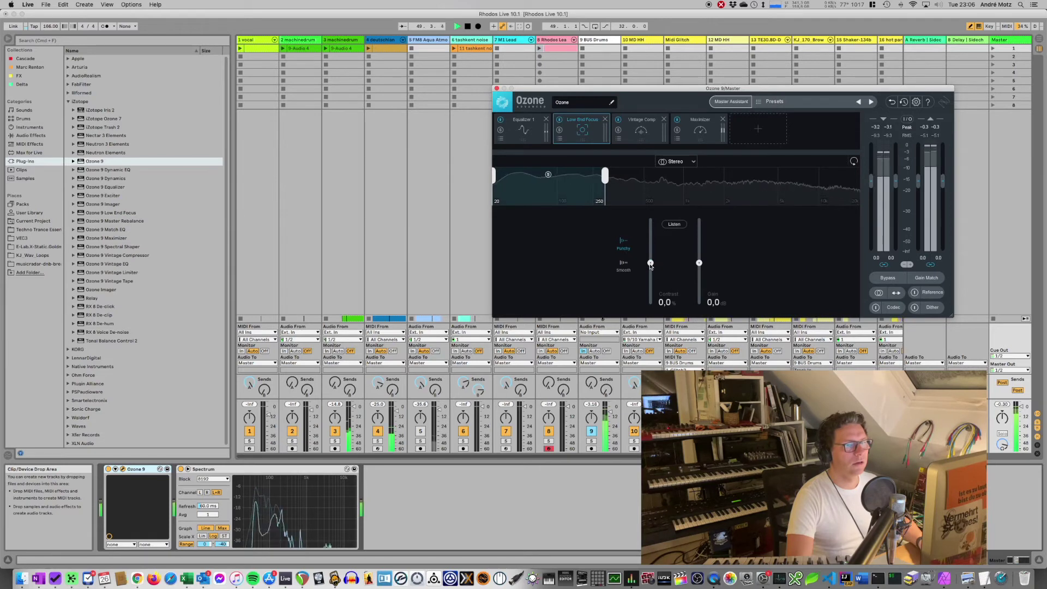
{"action": "mouse_move", "coordinate": [652, 265]}
{"action": "left_mouse_down"}
{"action": "mouse_move", "coordinate": [652, 228]}
{"action": "mouse_move", "coordinate": [665, 215]}
{"action": "mouse_move", "coordinate": [665, 250]}
{"action": "left_mouse_up"}
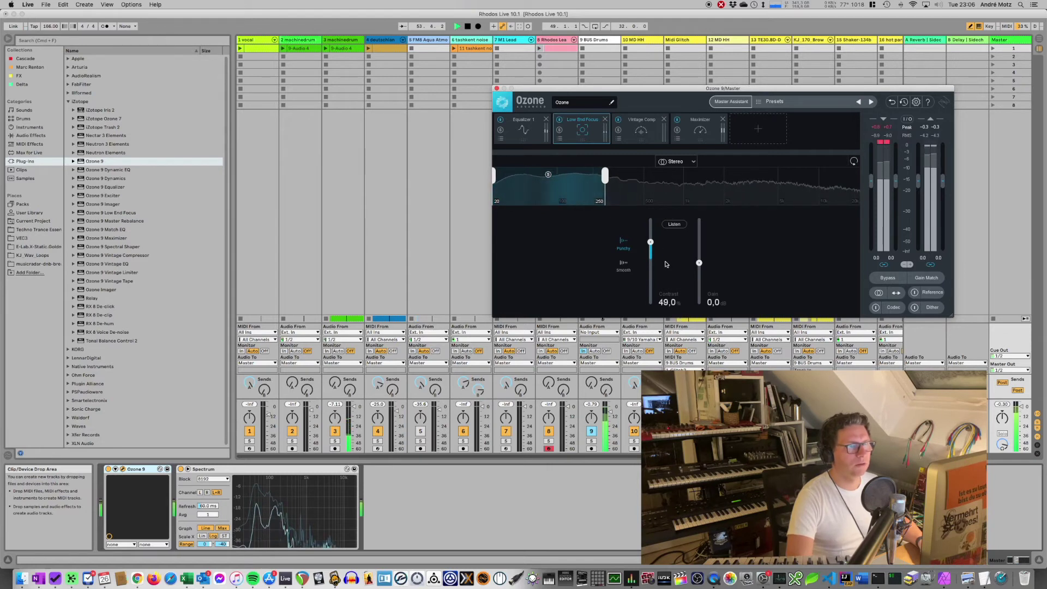
Add an Exciter with the Enhance High End preset, comparing it on and off via bypass
{"action": "left_click", "coordinate": [758, 129]}
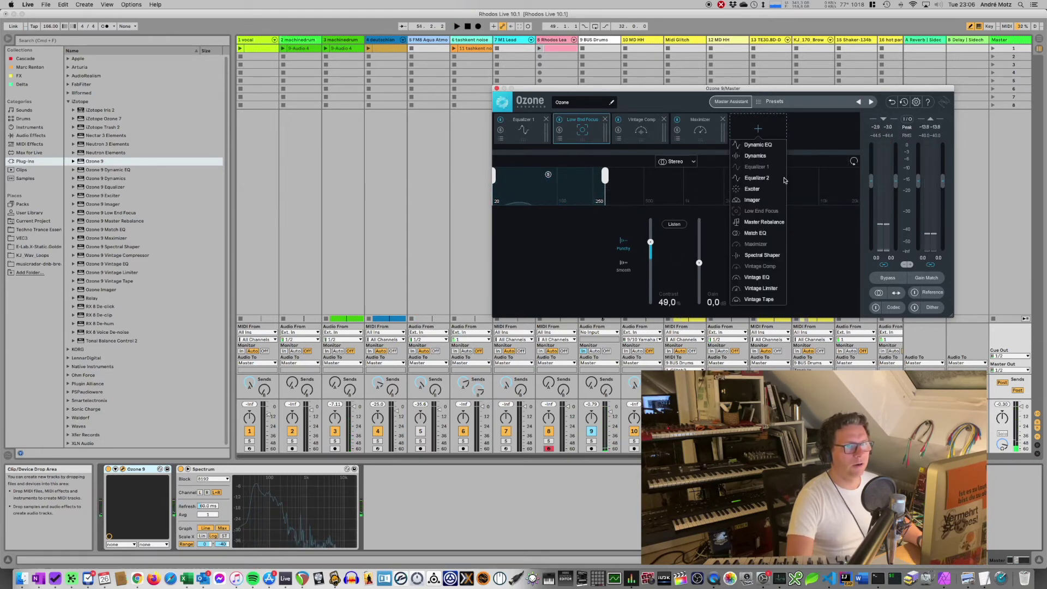
{"action": "left_click", "coordinate": [752, 188]}
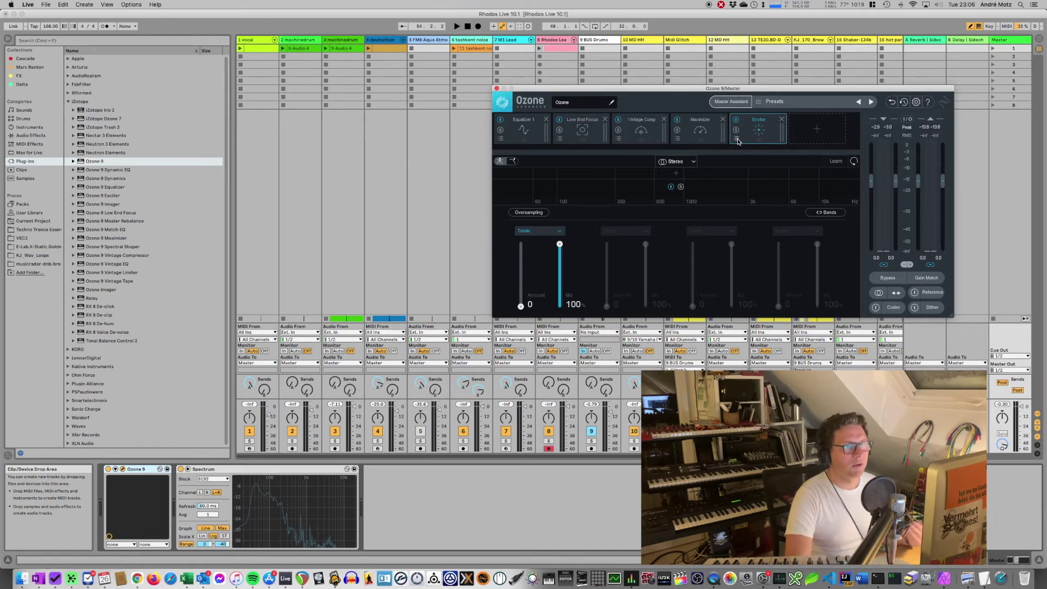
{"action": "left_click", "coordinate": [737, 139]}
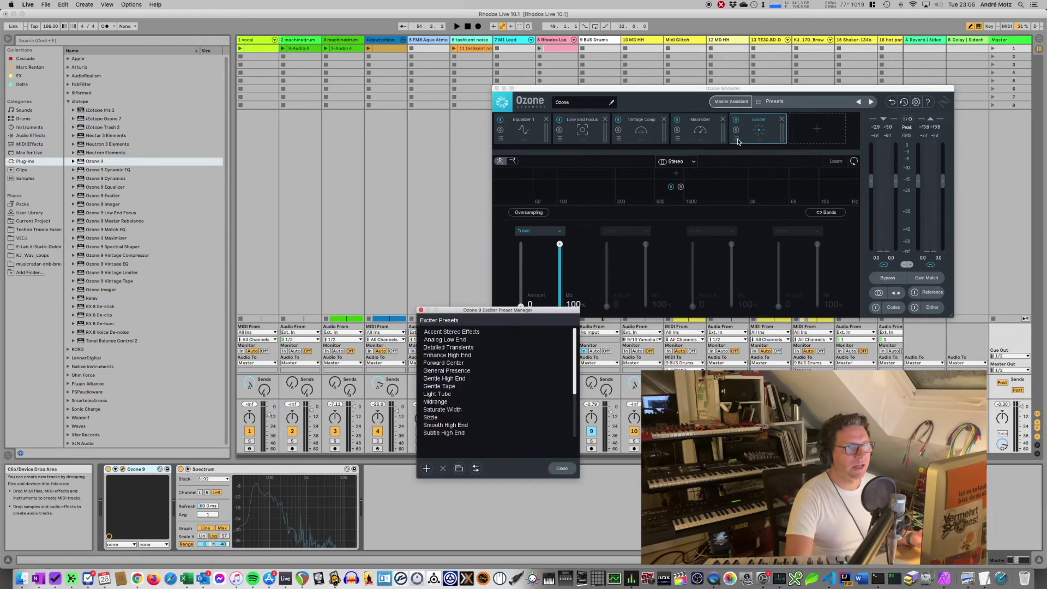
{"action": "key", "text": "space"}
{"action": "left_click", "coordinate": [480, 355]}
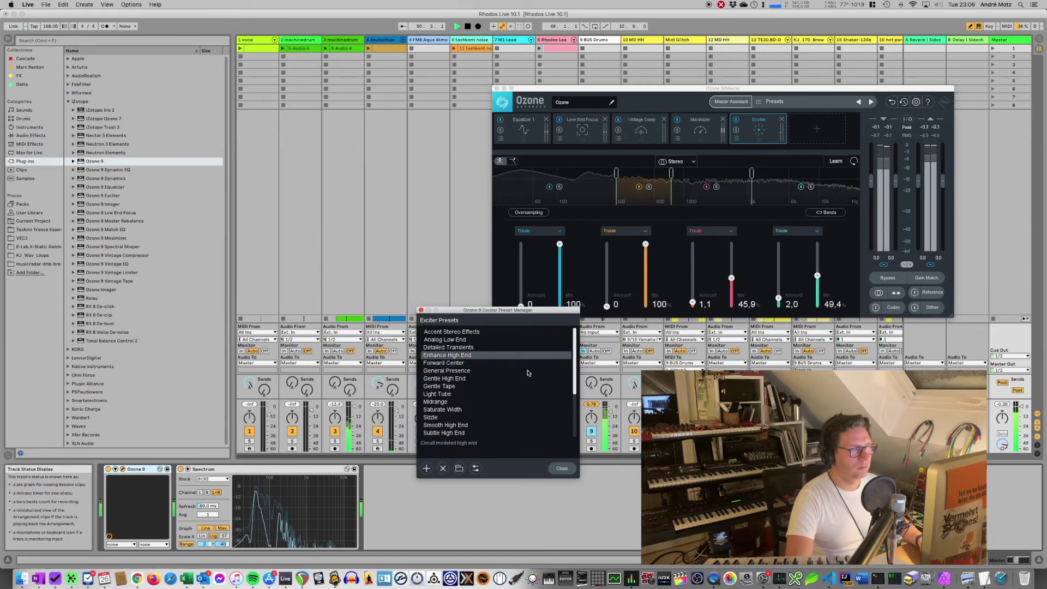
{"action": "left_click", "coordinate": [570, 465]}
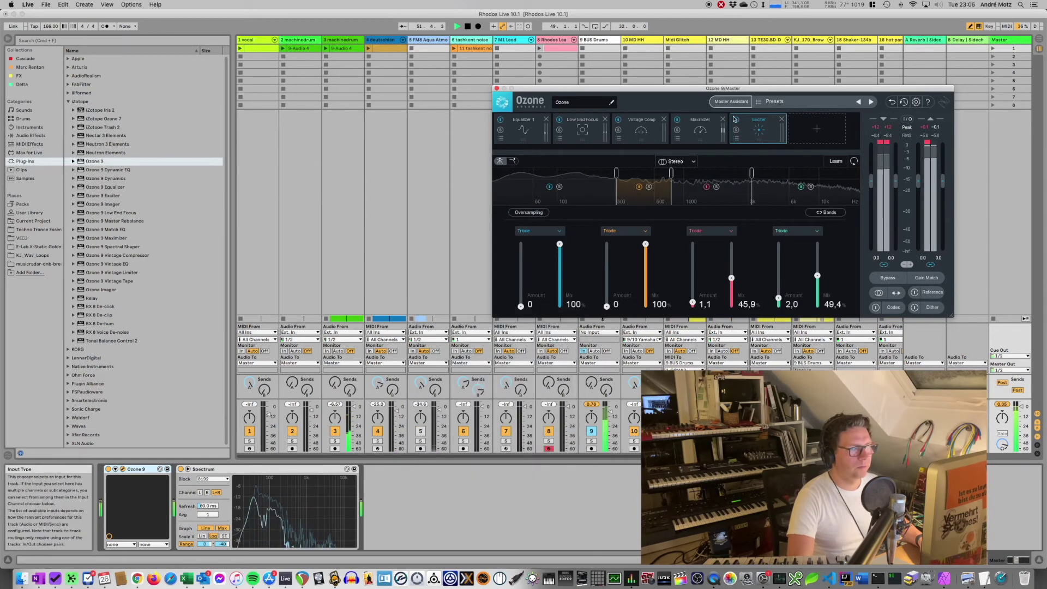
{"action": "left_click", "coordinate": [736, 120]}
{"action": "left_click", "coordinate": [736, 120]}
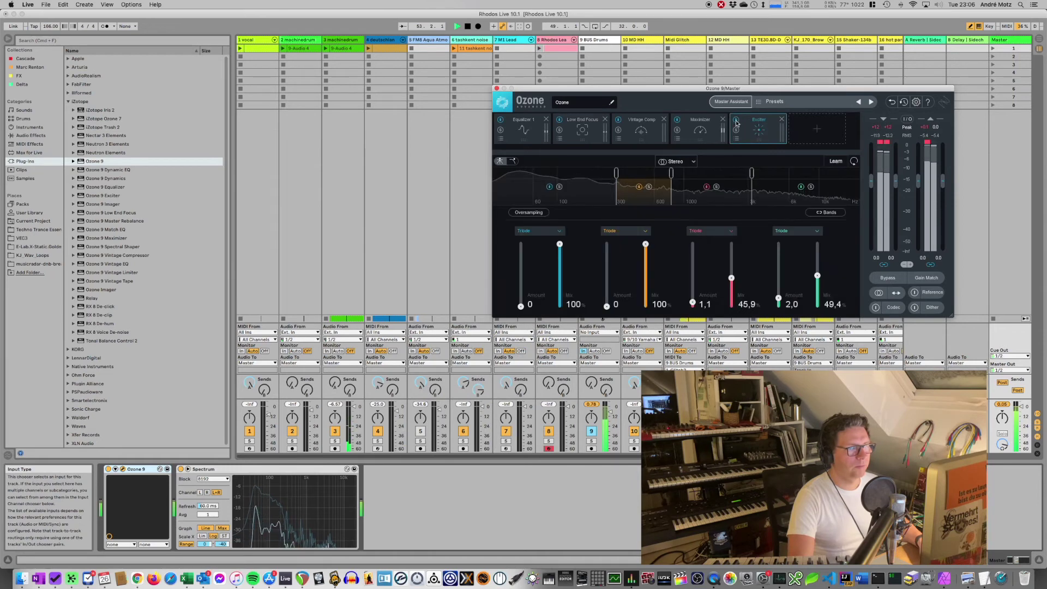
{"action": "key", "text": "space"}
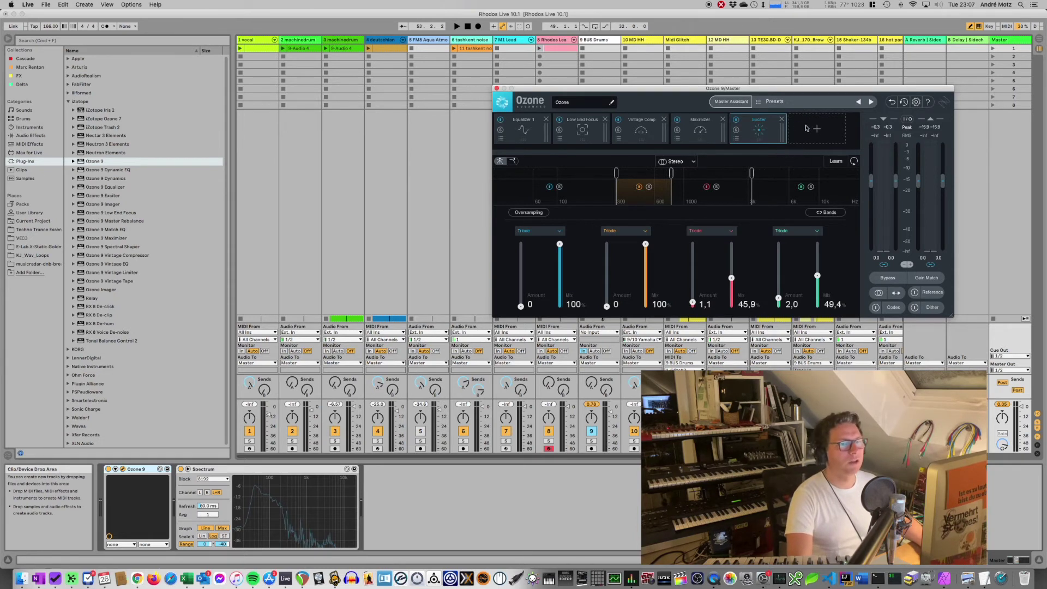
Compare the master with and without the Exciter by bypassing it during playback, then re-enable it
{"action": "left_click", "coordinate": [736, 120]}
{"action": "key", "text": "space"}
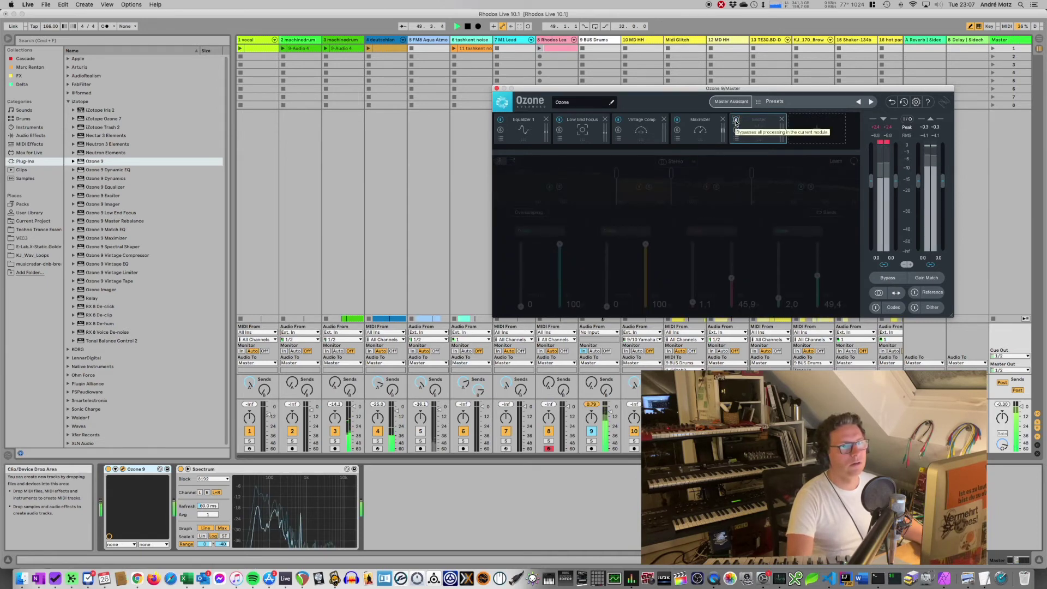
{"action": "left_click", "coordinate": [735, 120]}
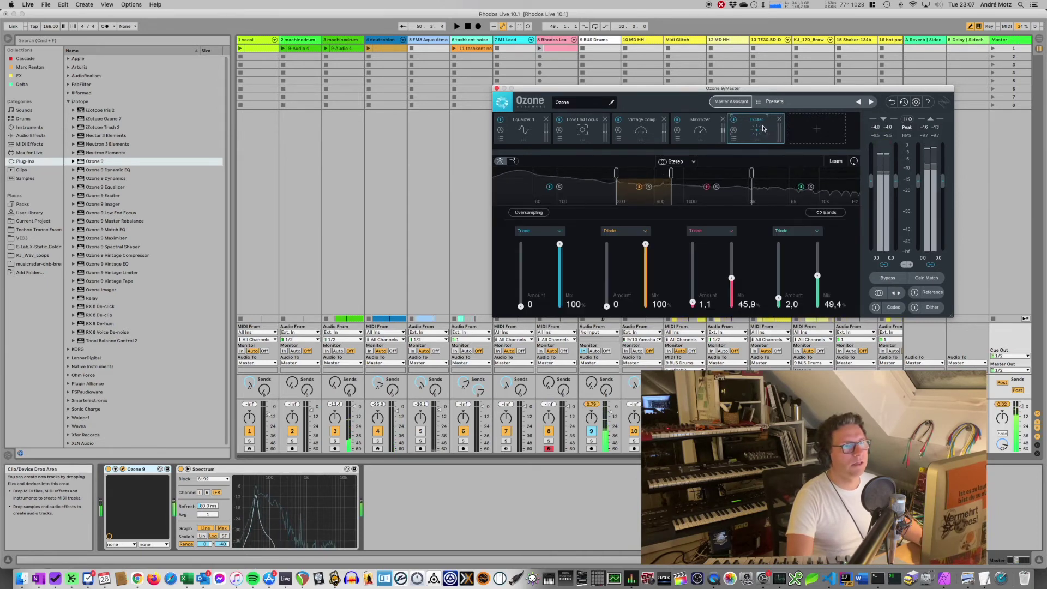
Move the Exciter between Low End Focus and Vintage Comp, audition the master, then switch to iTunes
{"action": "left_click_drag", "start_coordinate": [764, 129], "coordinate": [649, 137]}
{"action": "key", "text": "space"}
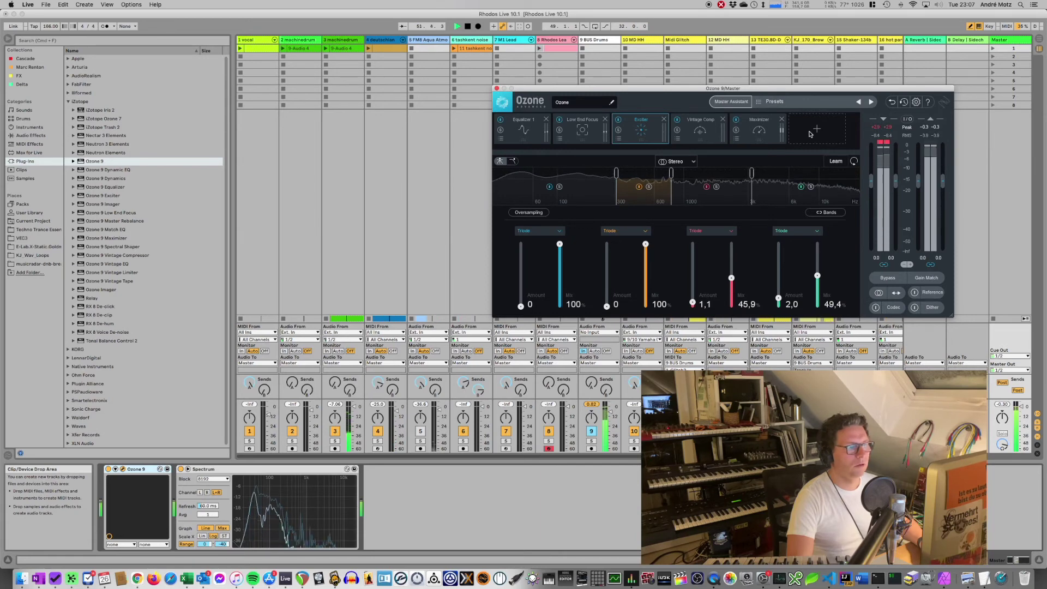
{"action": "key", "text": "space"}
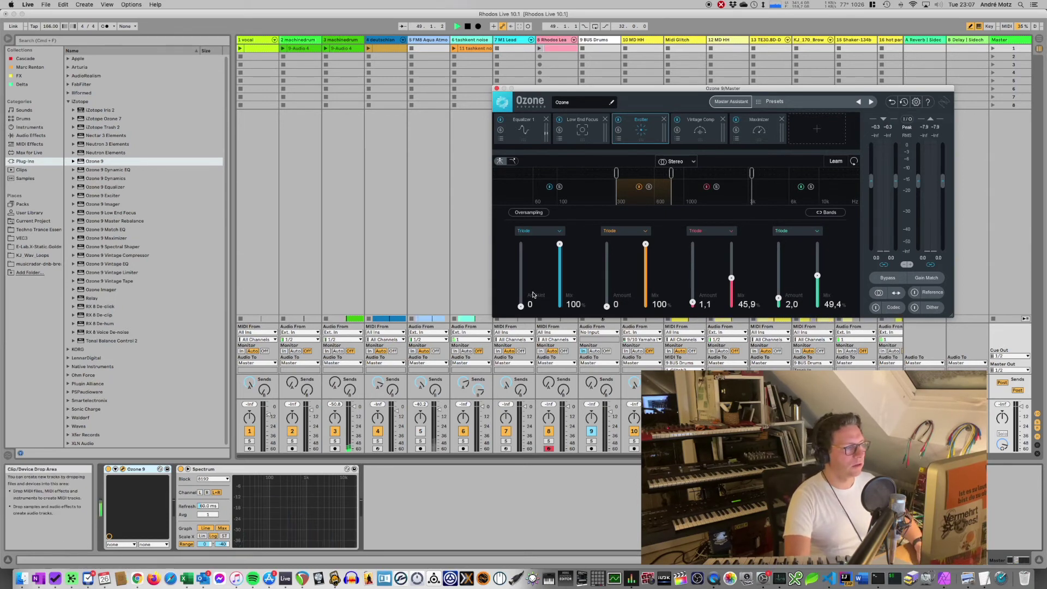
{"action": "key", "text": "space"}
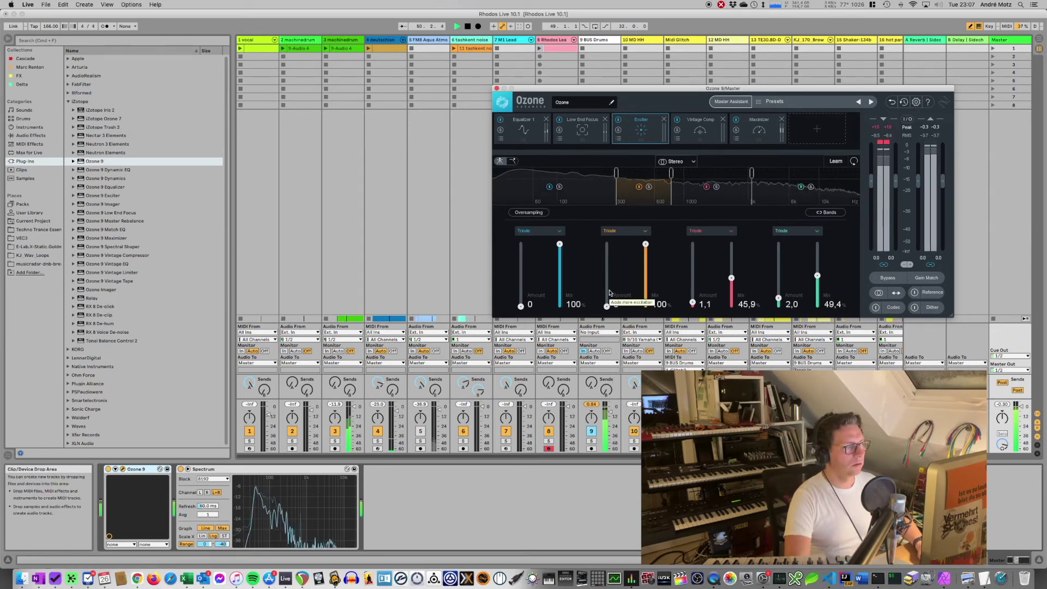
{"action": "key", "text": "super+Tab"}
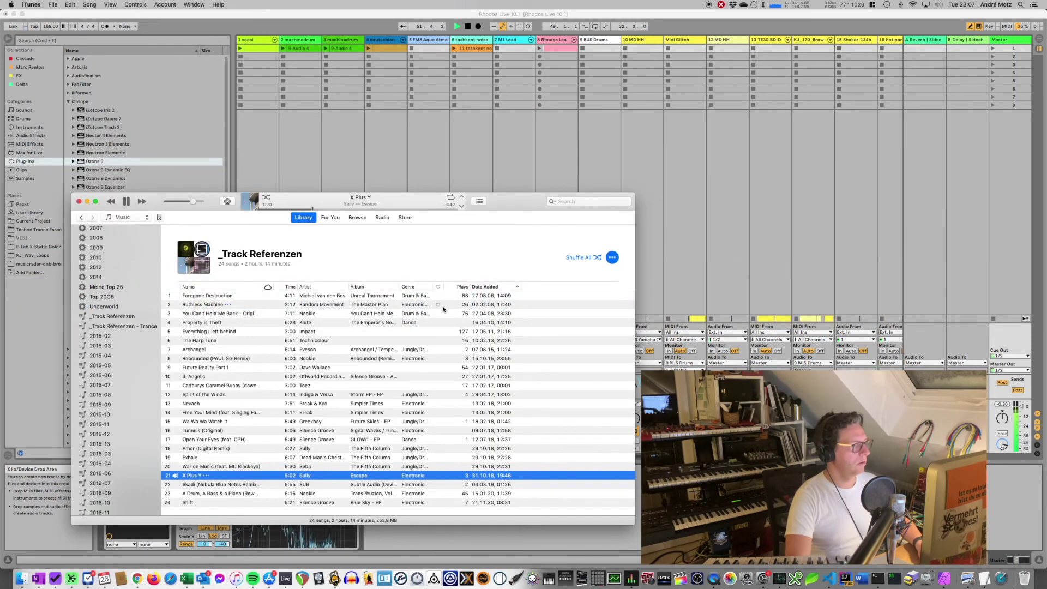
A/B the reference track X Plus Y against the Ozone master, ending with the master playing in Live
{"action": "key", "text": "super+Tab"}
{"action": "key", "text": "space"}
{"action": "key", "text": "super+Tab"}
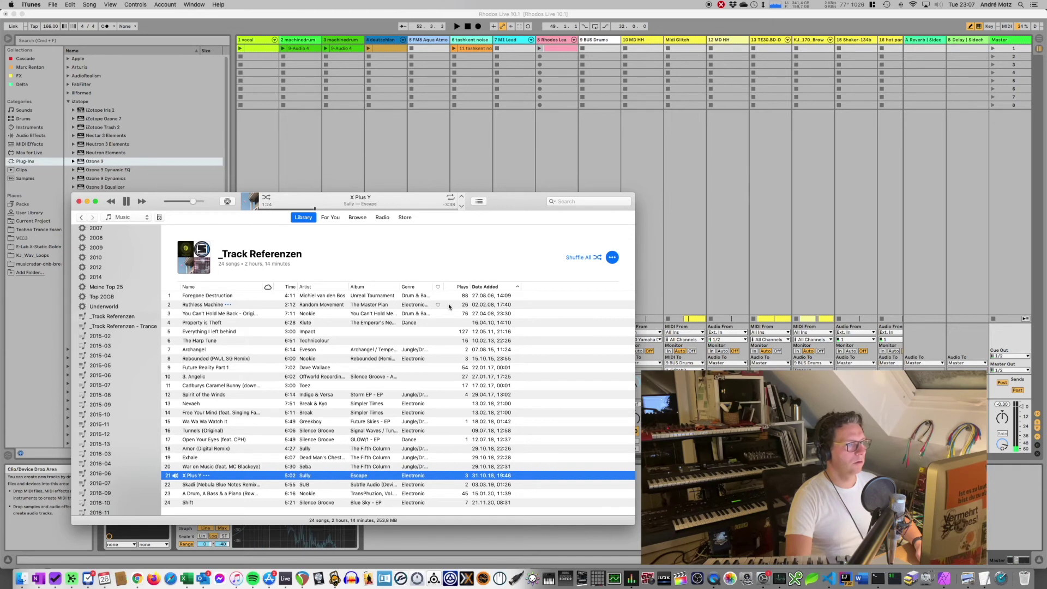
{"action": "key", "text": "super+Tab"}
{"action": "key", "text": "super+Tab"}
{"action": "key", "text": "super+Tab"}
{"action": "key", "text": "space"}
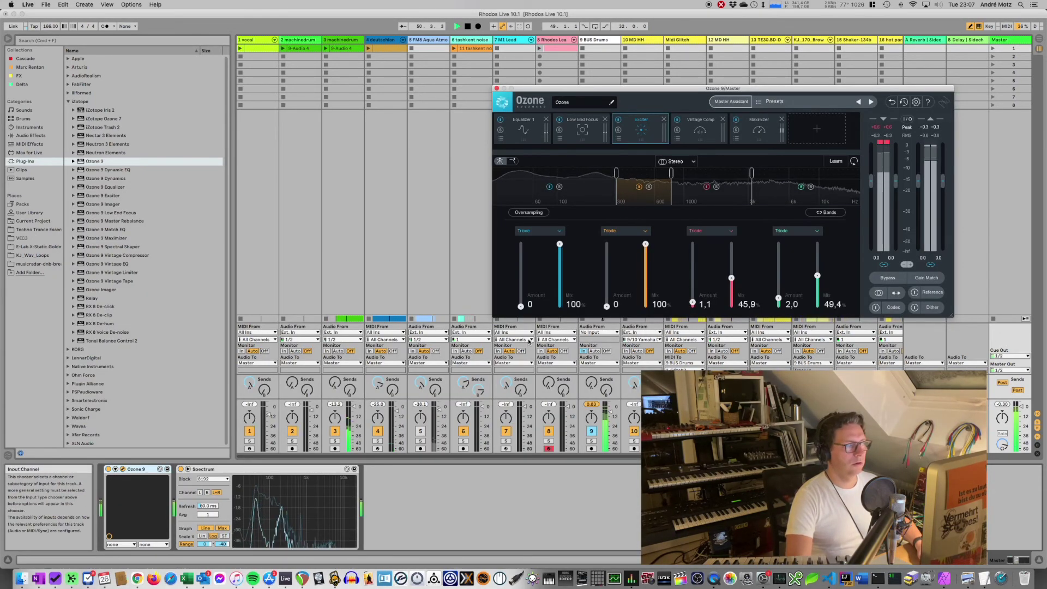
{"action": "key", "text": "space"}
{"action": "key", "text": "super+Tab"}
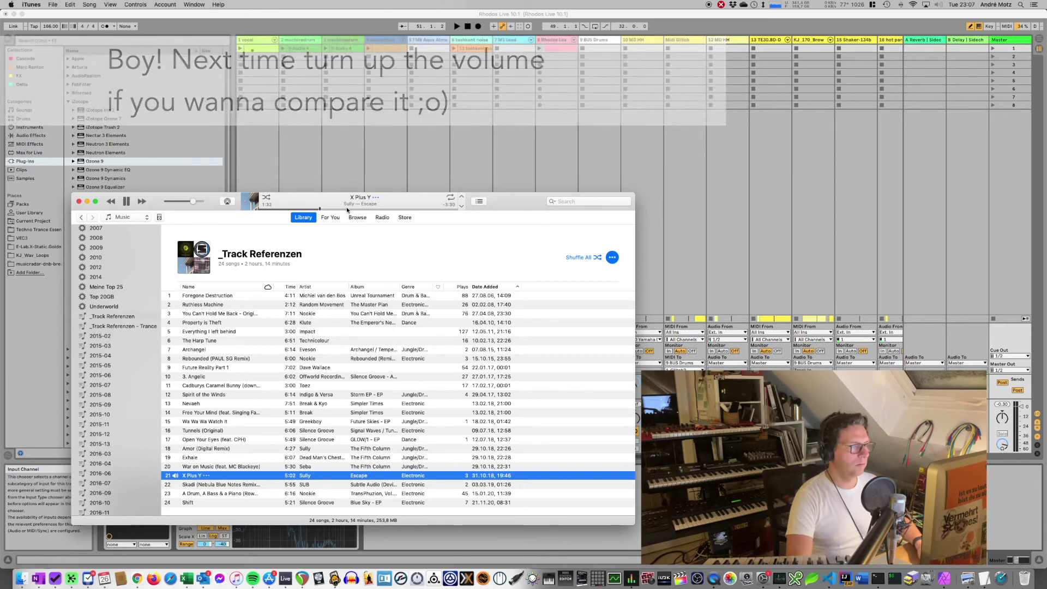
{"action": "key", "text": "super+Tab"}
{"action": "key", "text": "space"}
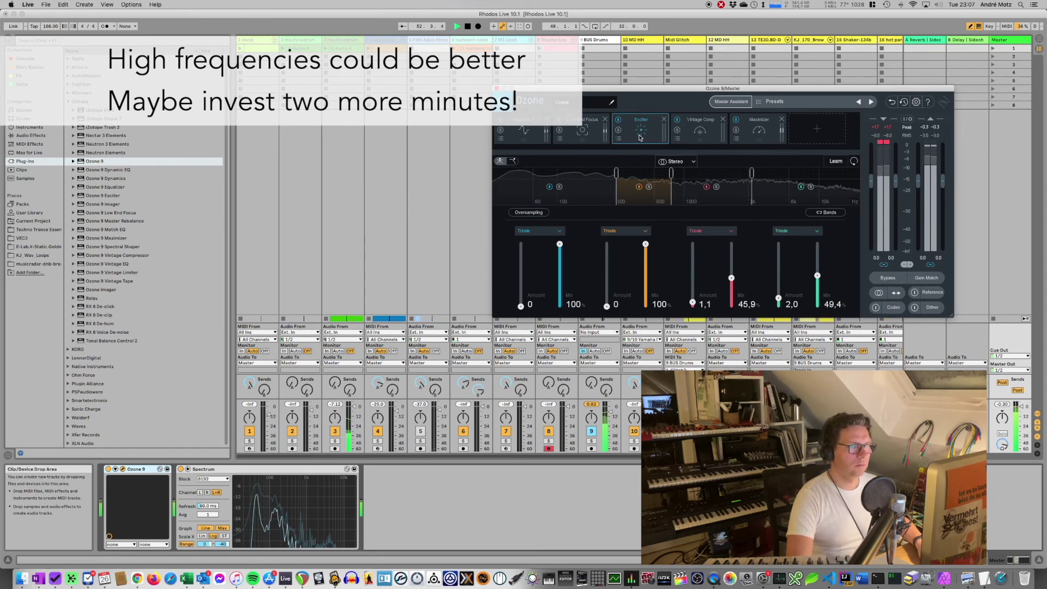
Stop the master playback in Live, keeping the Exciter third in the Ozone chain
{"action": "key", "text": "space"}
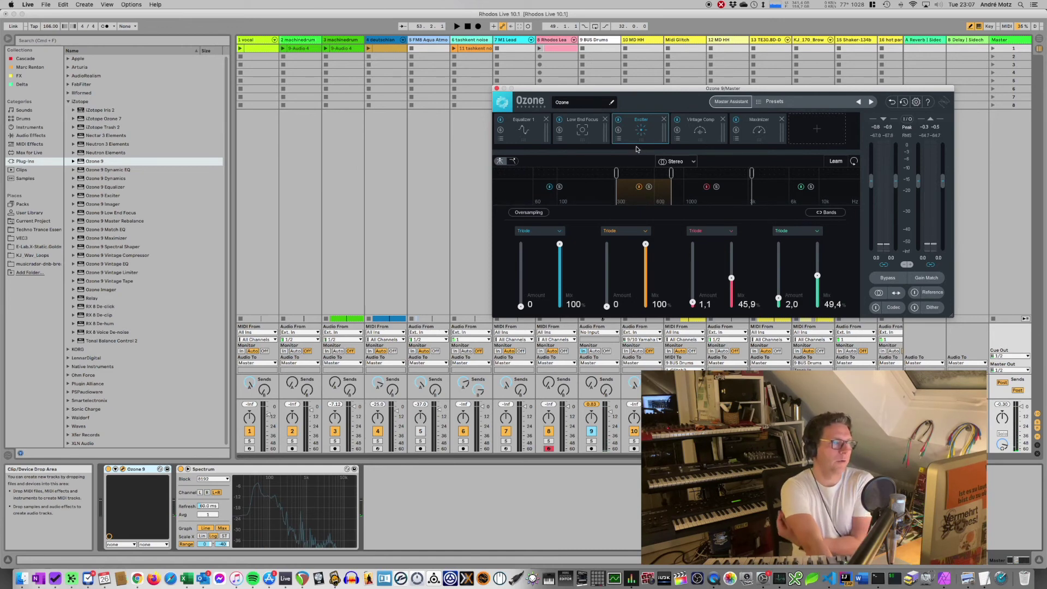